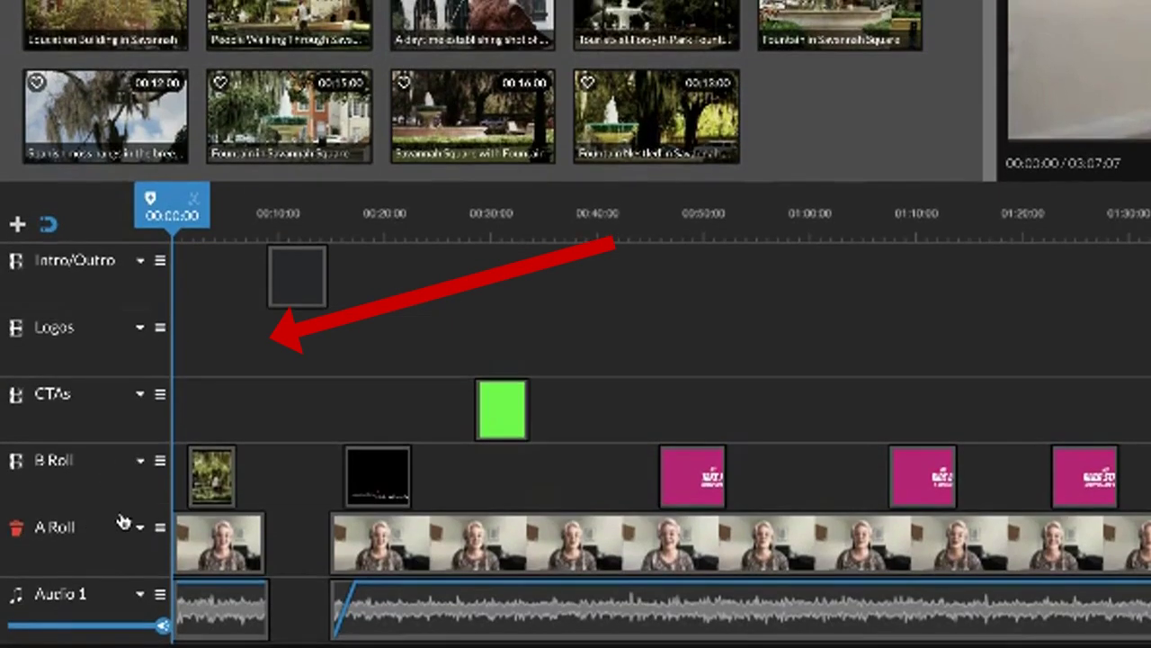
- Create a new Audio-type track titled 'Sound Effects' on the timeline
left_click(17, 223)
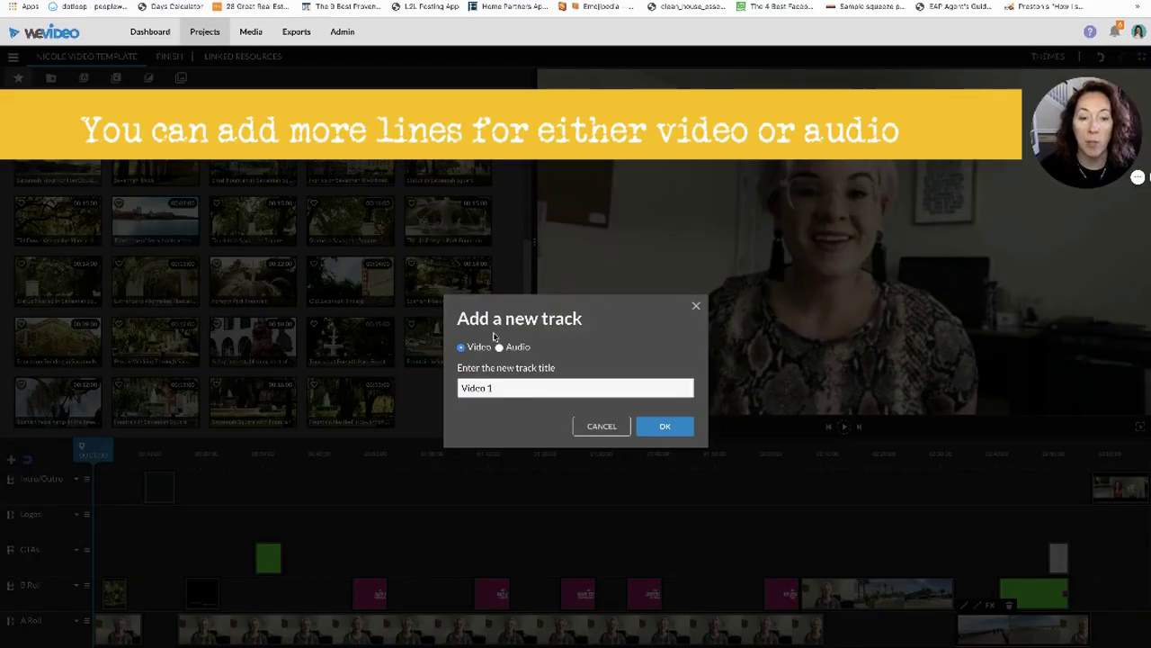
left_click_drag(504, 391, 420, 388)
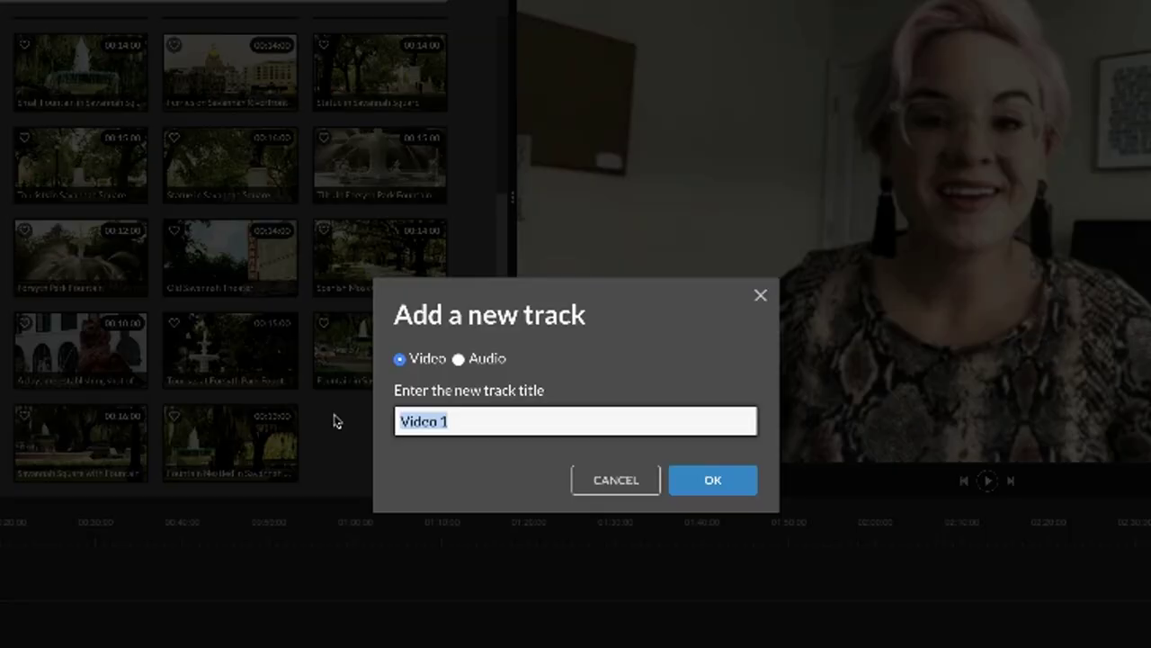
type("Soun")
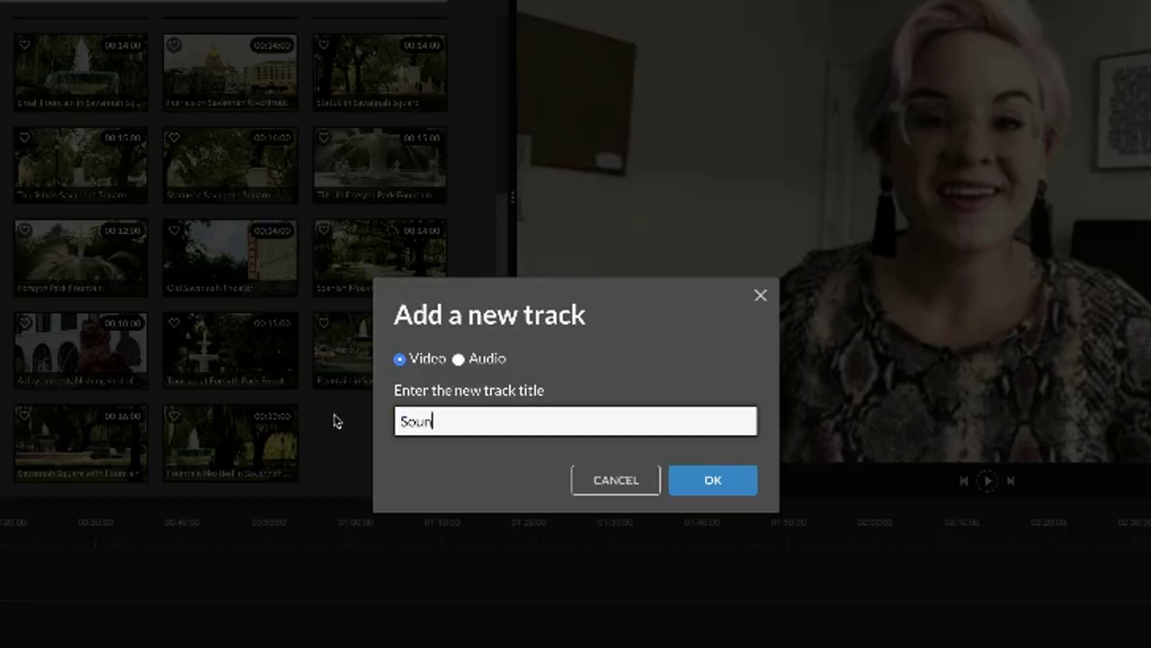
type("d Effects")
left_click(457, 359)
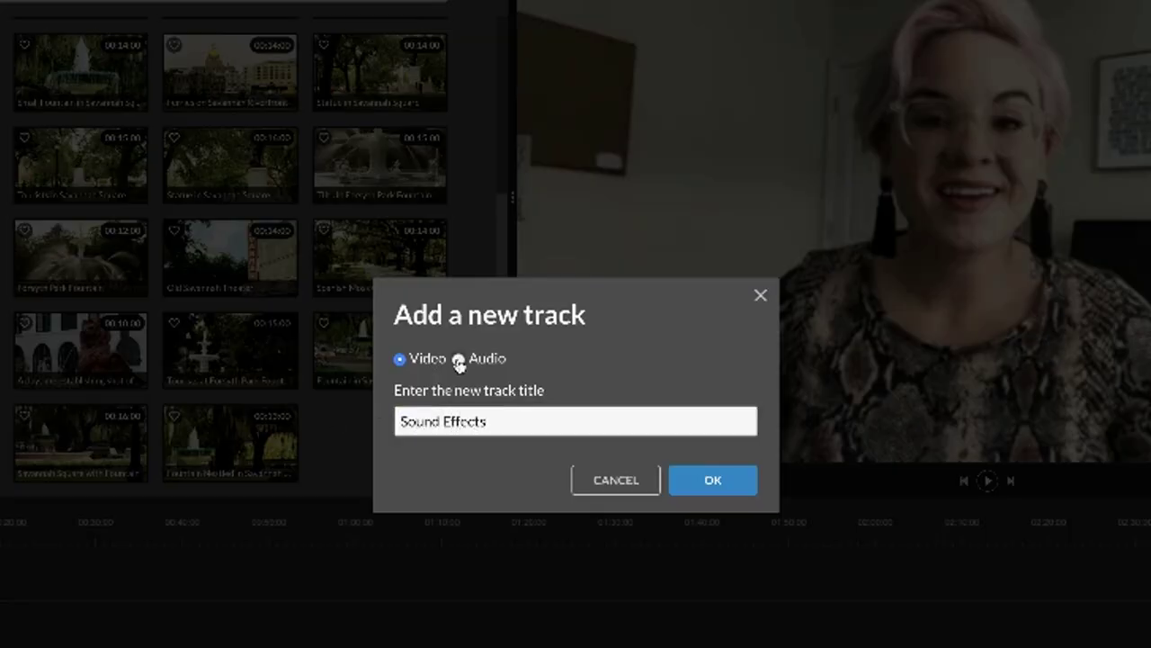
left_click(693, 490)
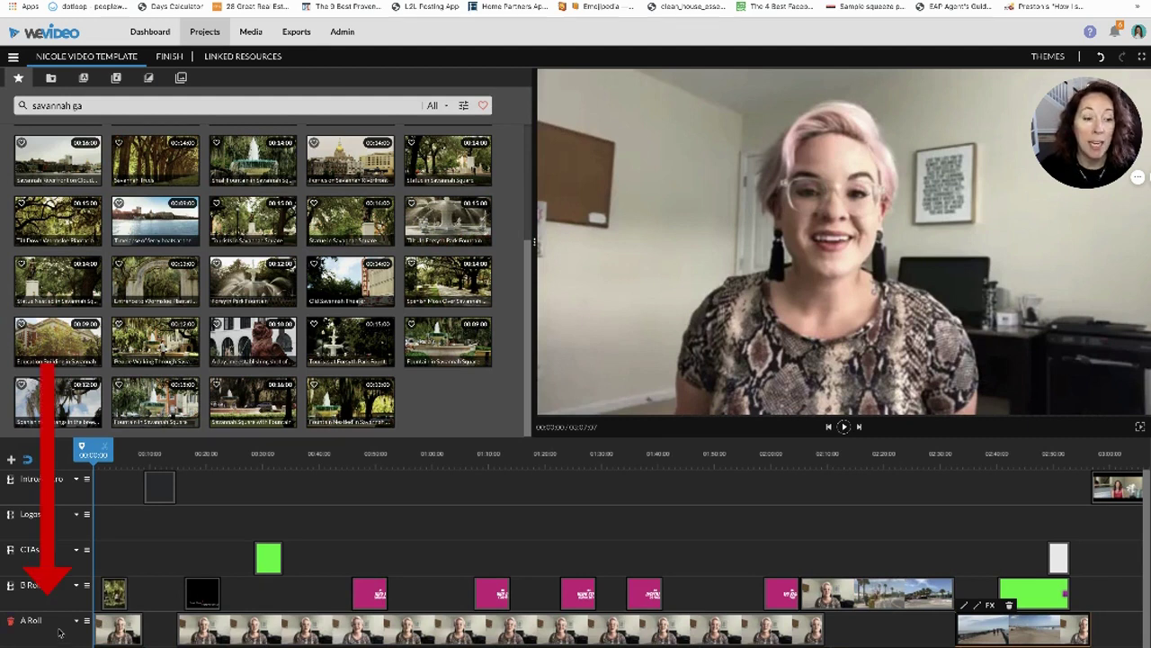
scroll(63, 634, "down", 1)
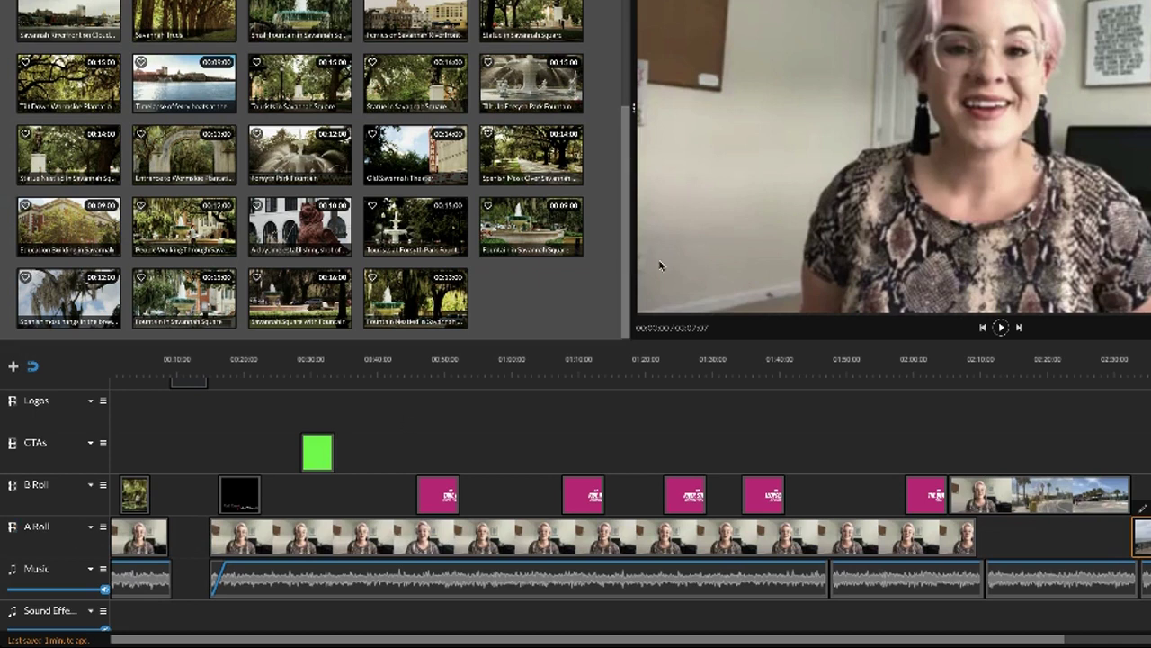
mouse_move(27, 507)
left_click(112, 442)
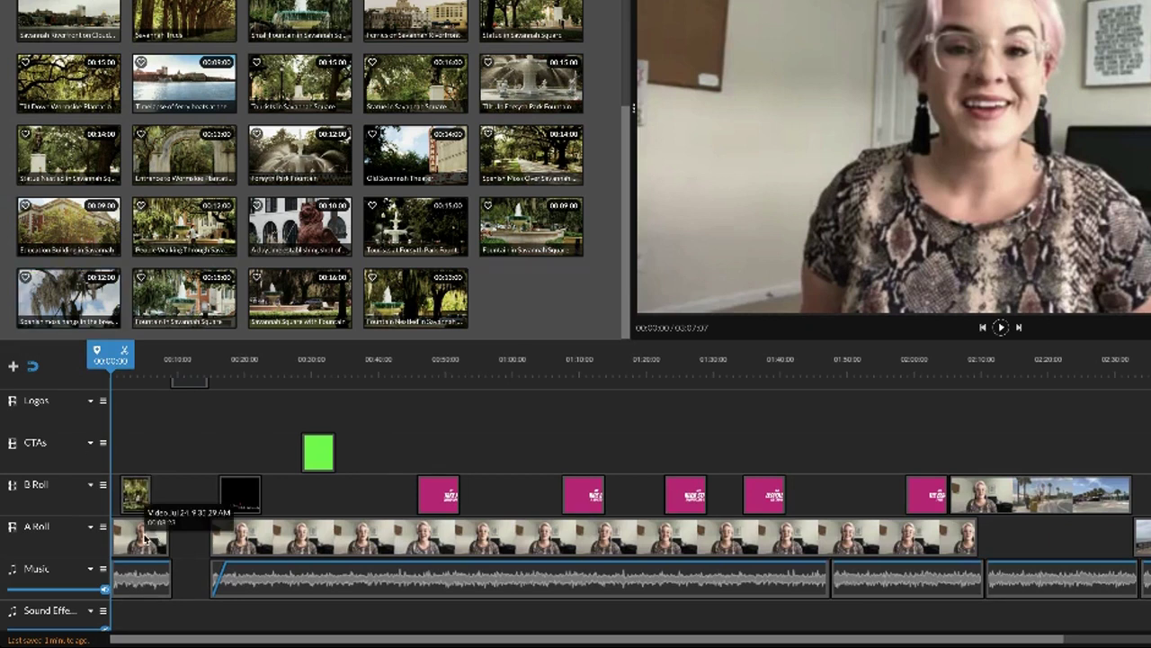
- Move the playhead back to 00:00 and start playing the preview
left_click(139, 583)
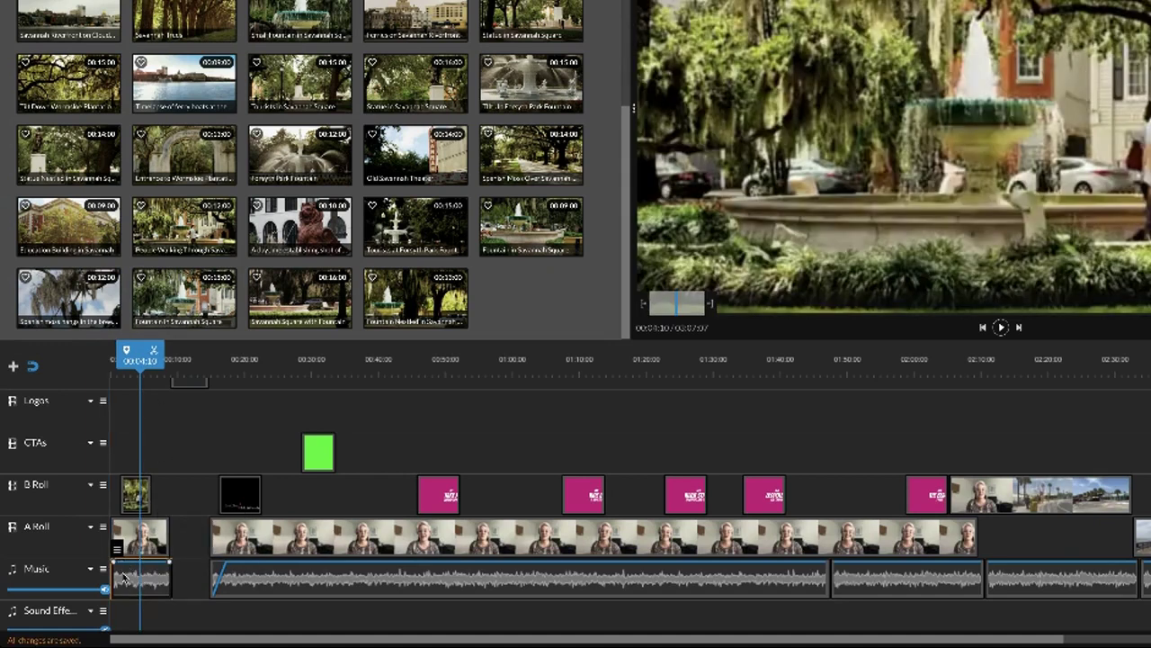
mouse_move(118, 550)
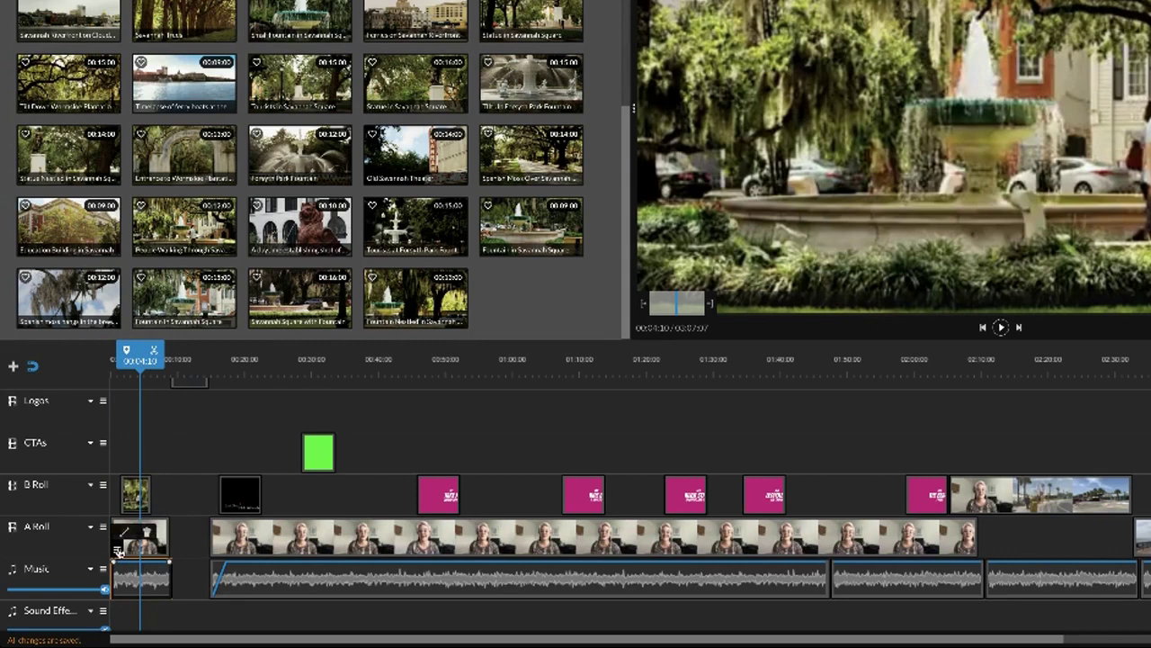
left_click(108, 364)
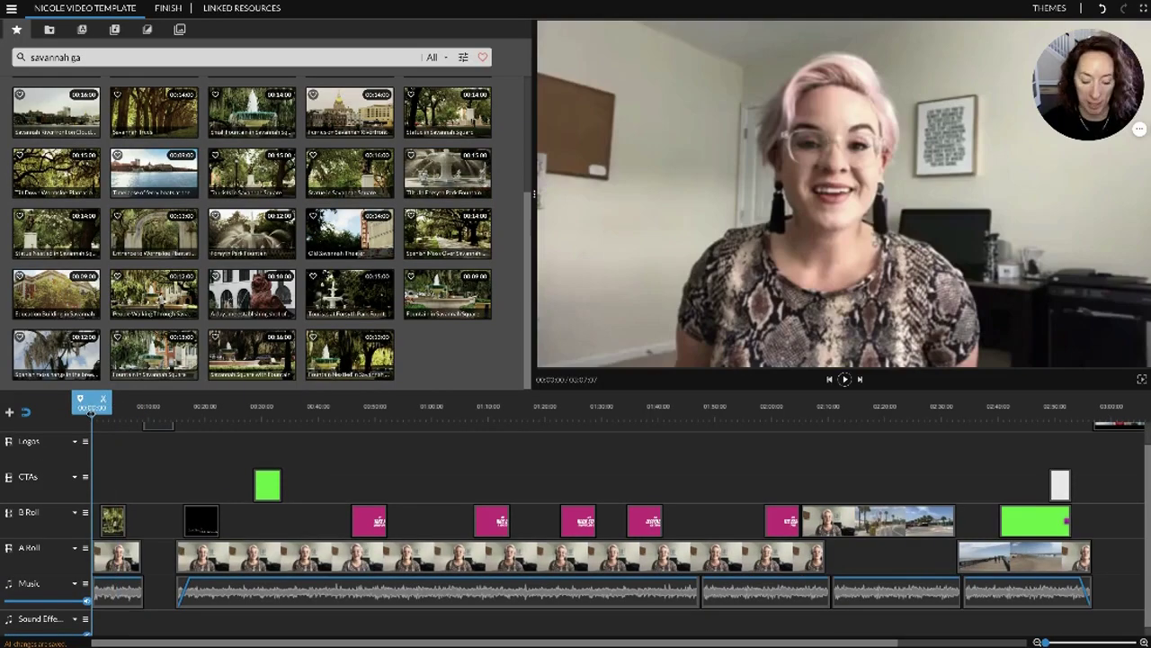
key("space")
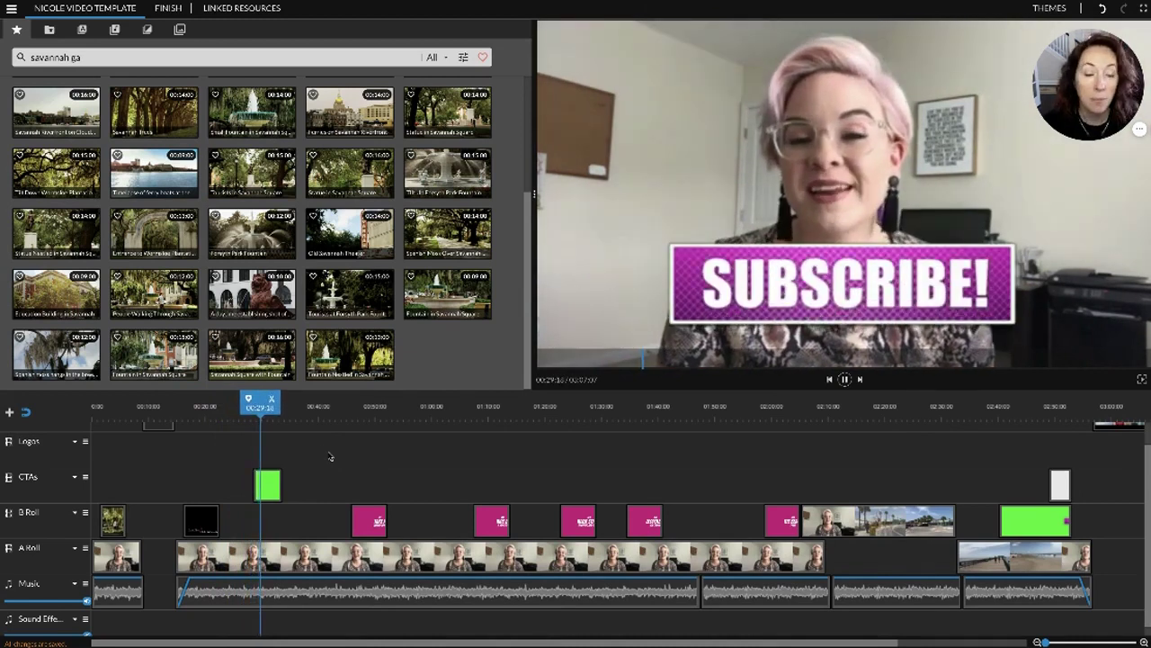
- Skim past 0:45, 1:05, 1:55, 2:31 and 2:40 to the outro, then pause
left_click_drag(261, 402, 351, 404)
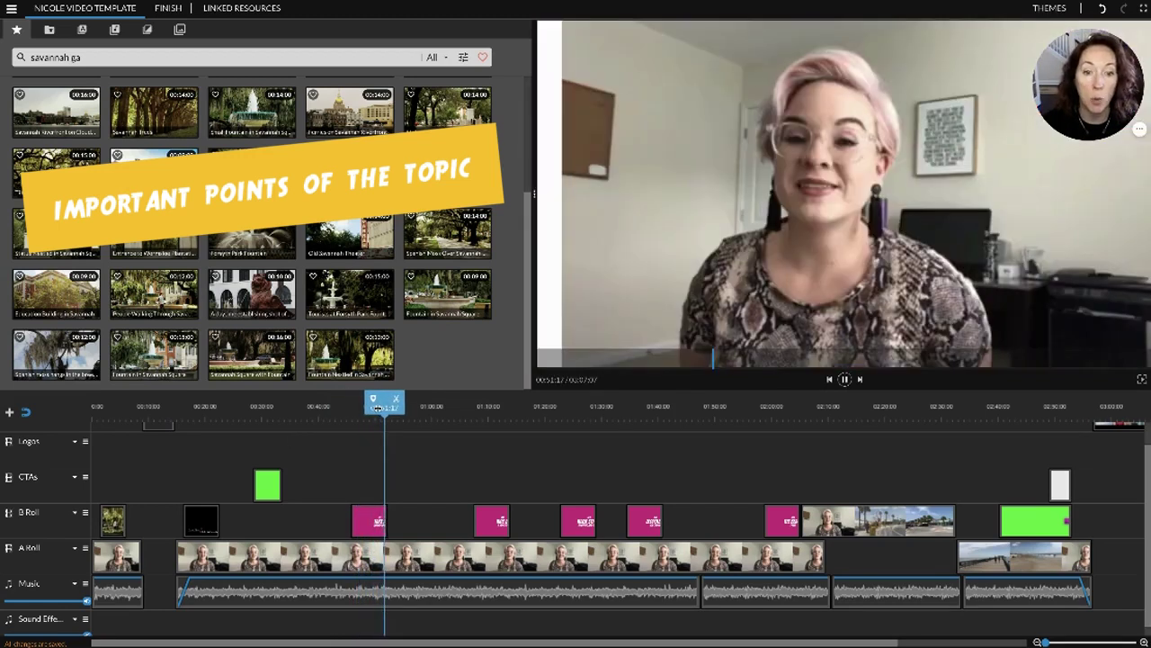
left_click_drag(377, 407, 454, 407)
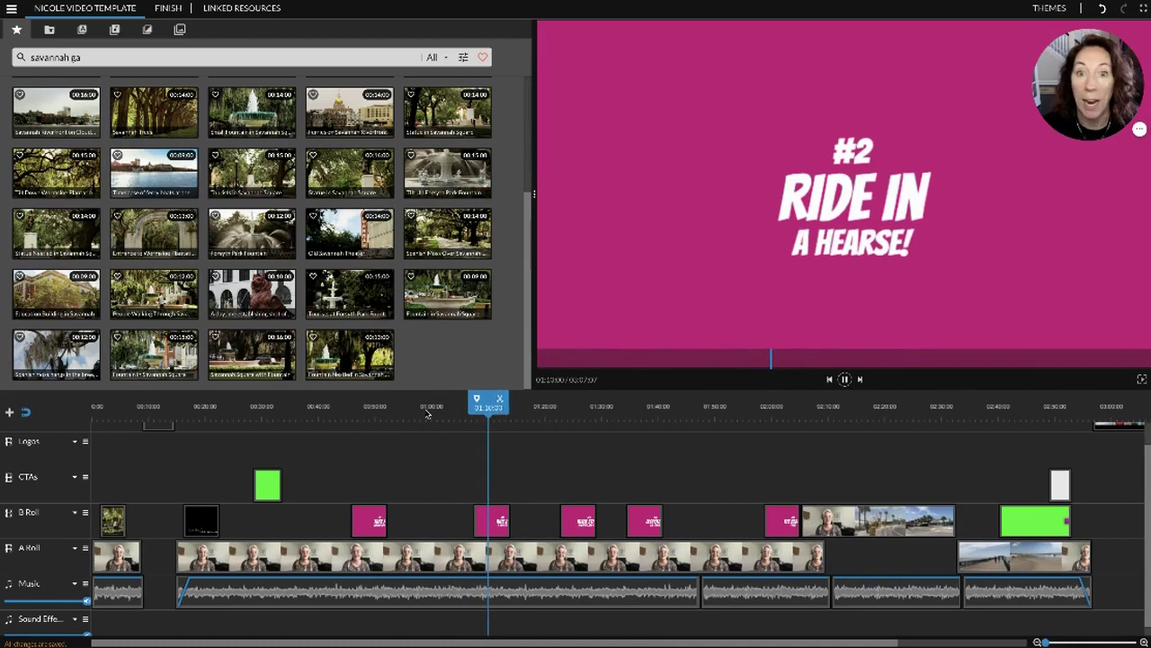
left_click_drag(494, 404, 758, 405)
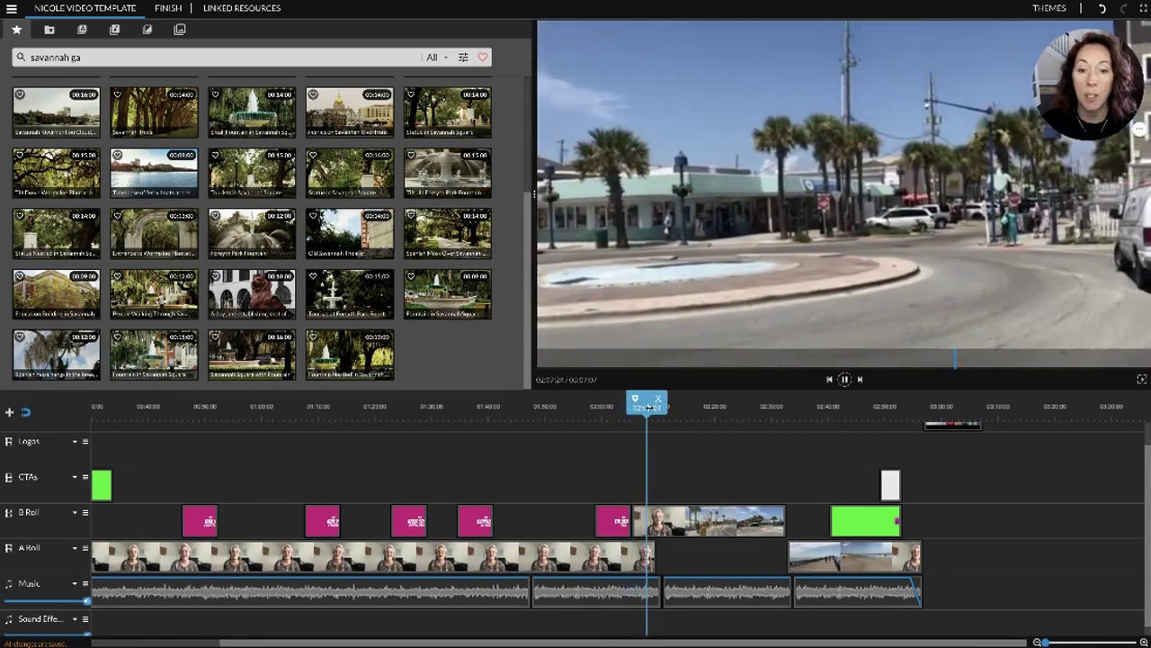
left_click_drag(650, 407, 762, 411)
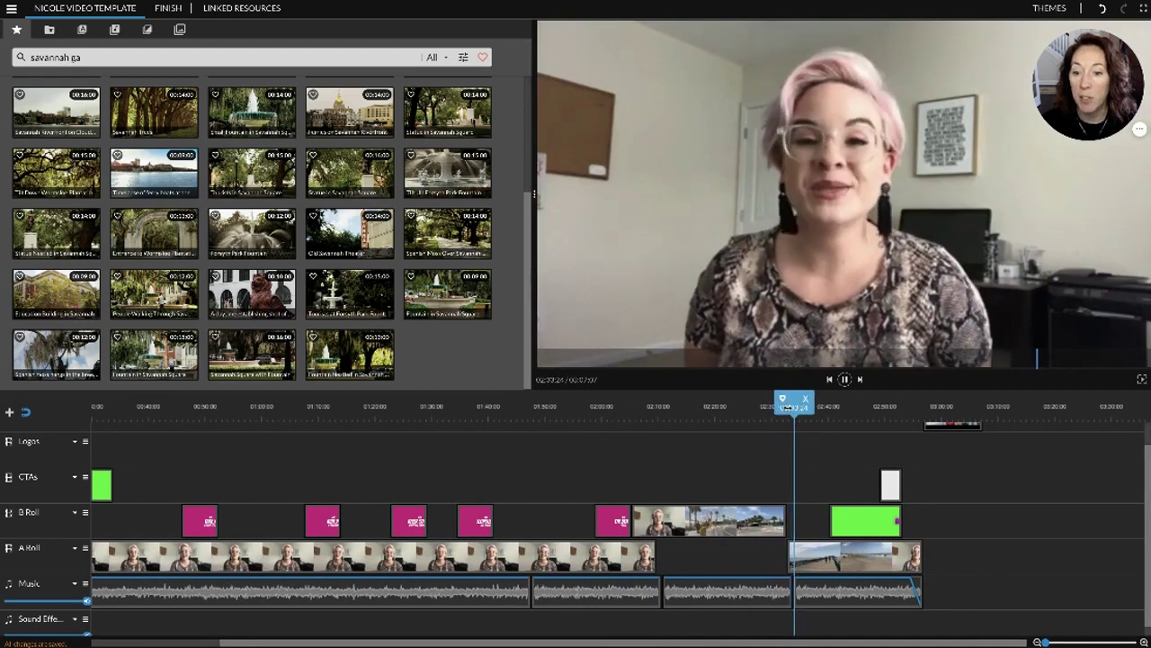
left_click_drag(787, 408, 824, 408)
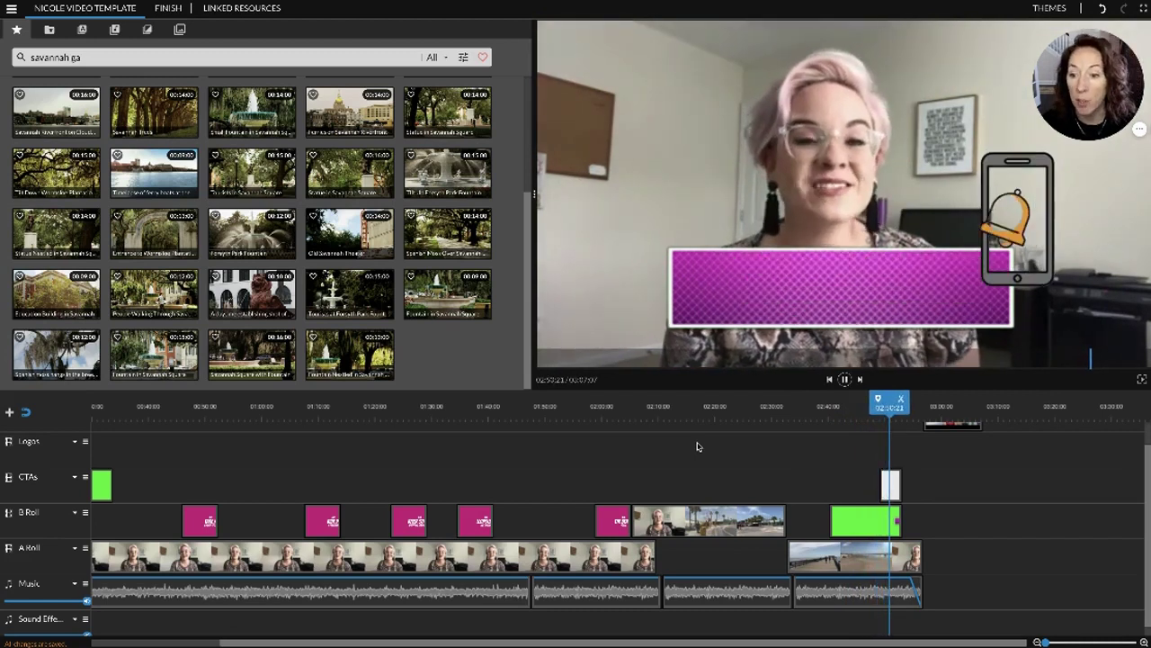
left_click(917, 405)
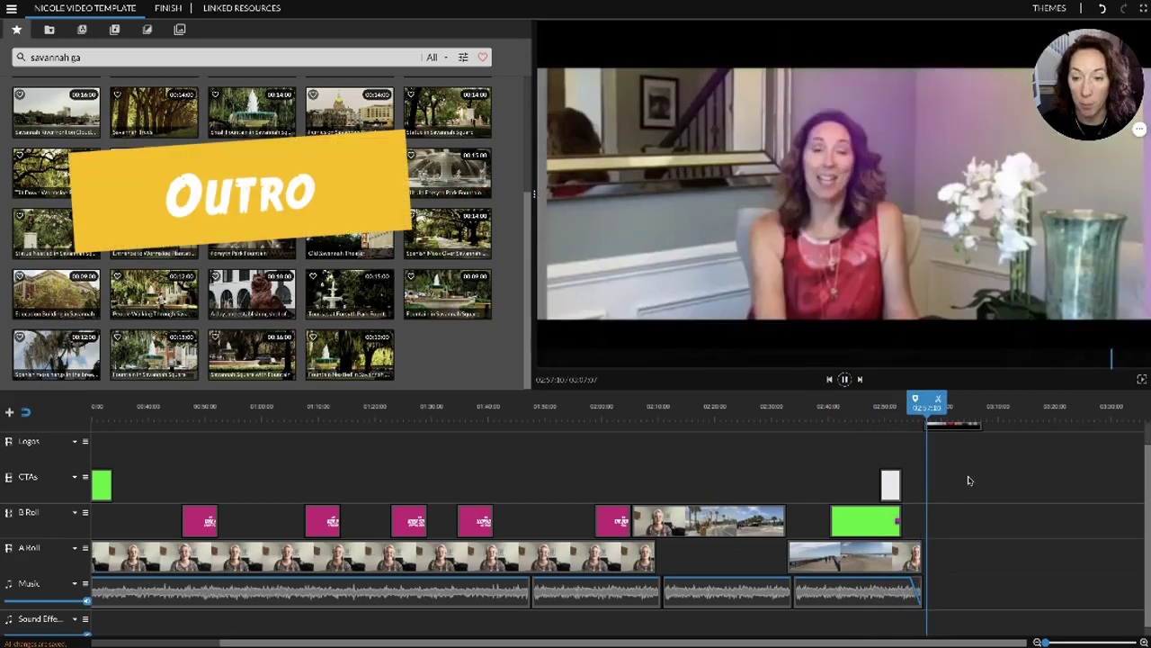
key("space")
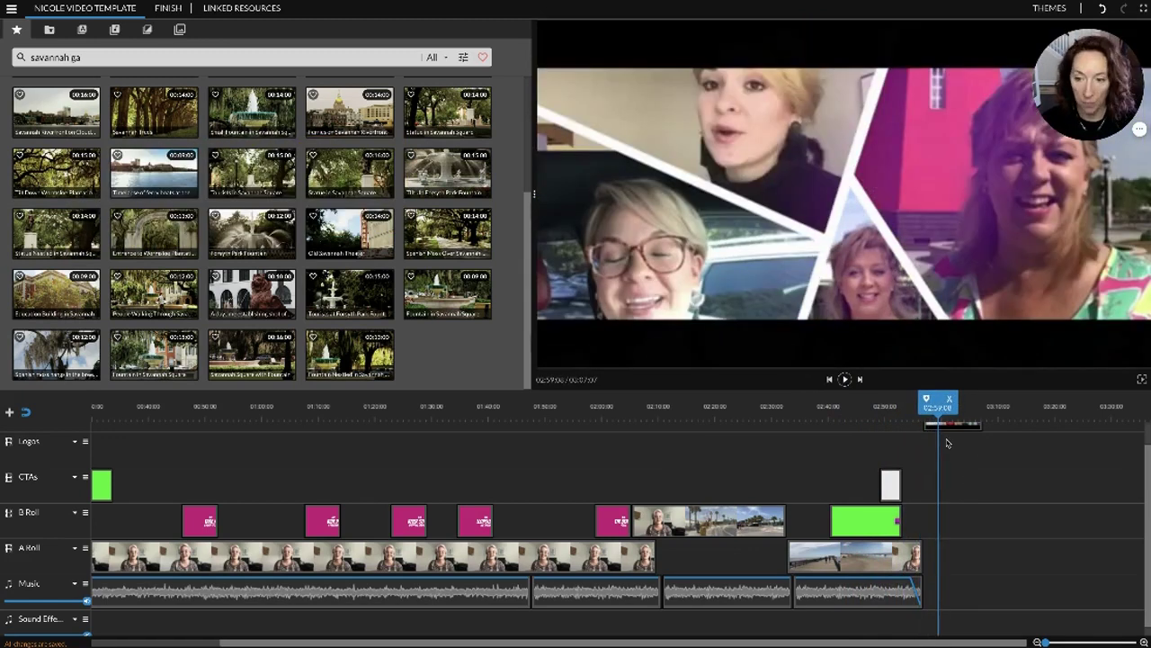
- Rewind to 00:00 and pause at about 0:19 on the name-and-brokerage title
left_click_drag(941, 424, 51, 411)
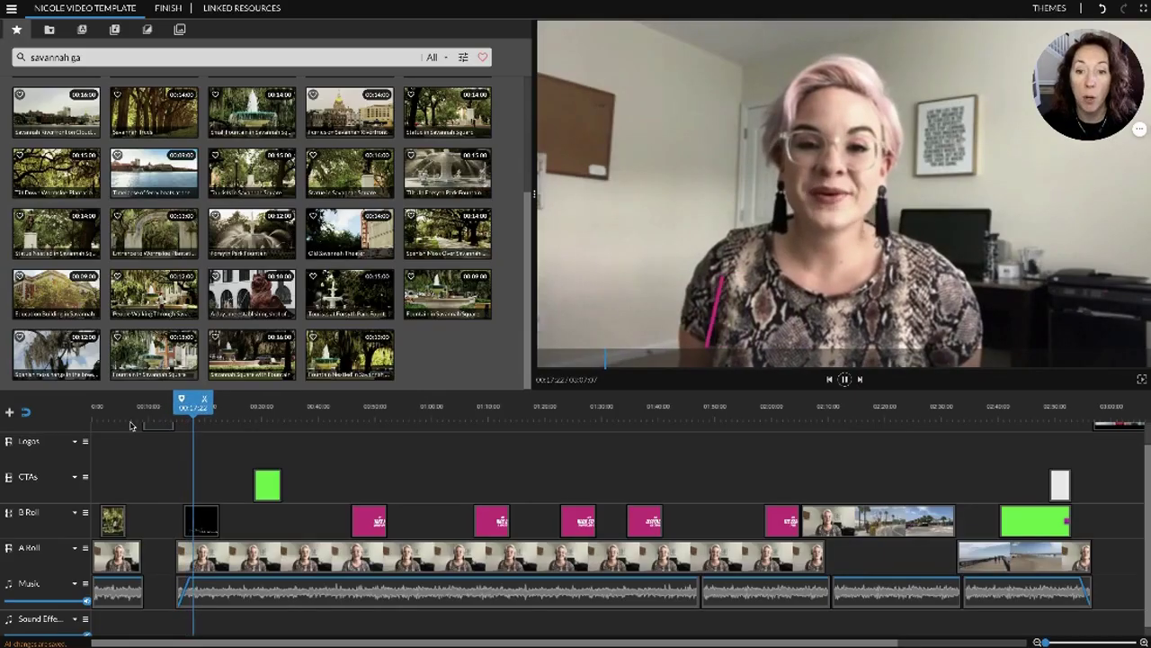
key("space")
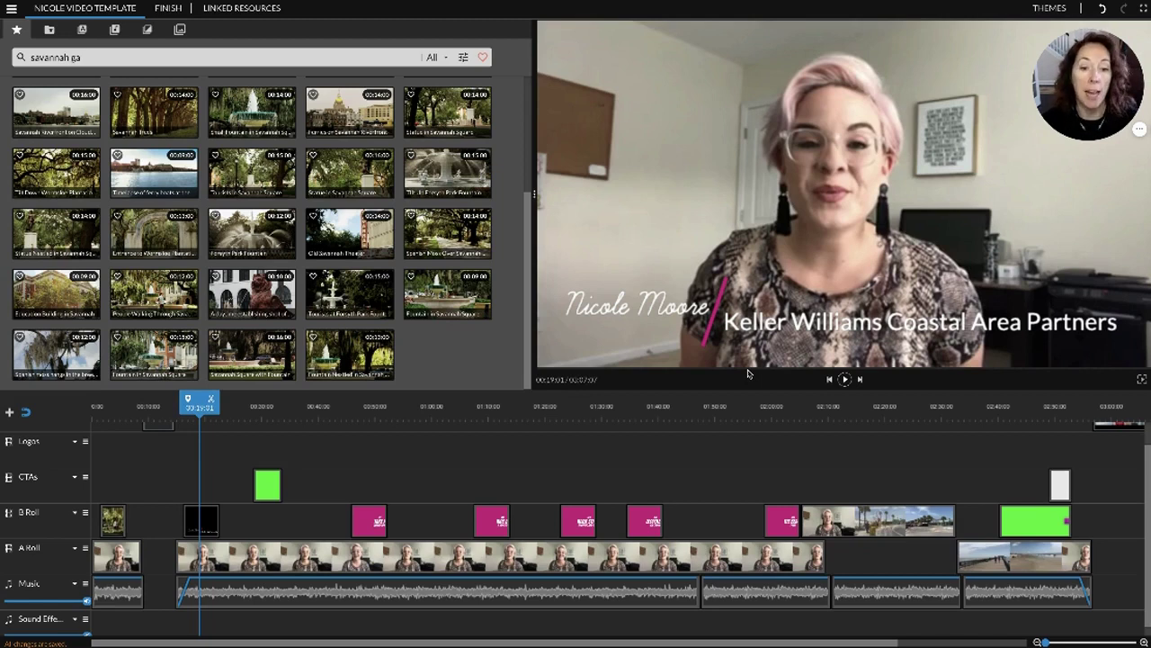
- Open the '#1 TAKE A GUIDED TOUR' title's slide editor and inspect its palette colours unchanged
left_click(364, 524)
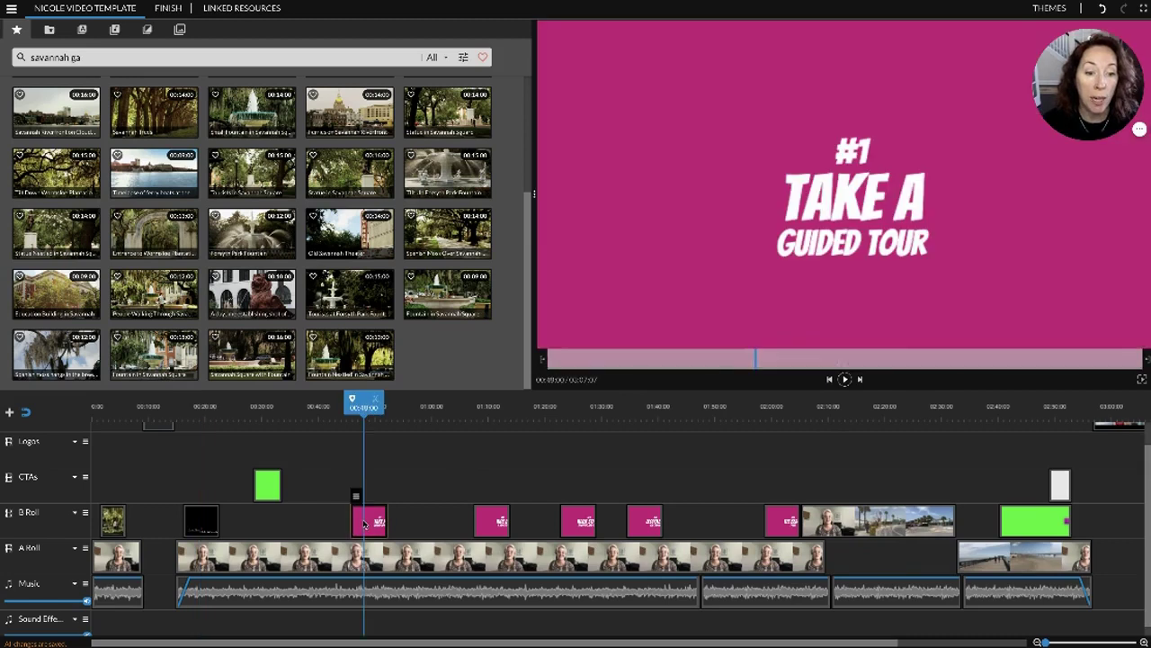
double_click(365, 525)
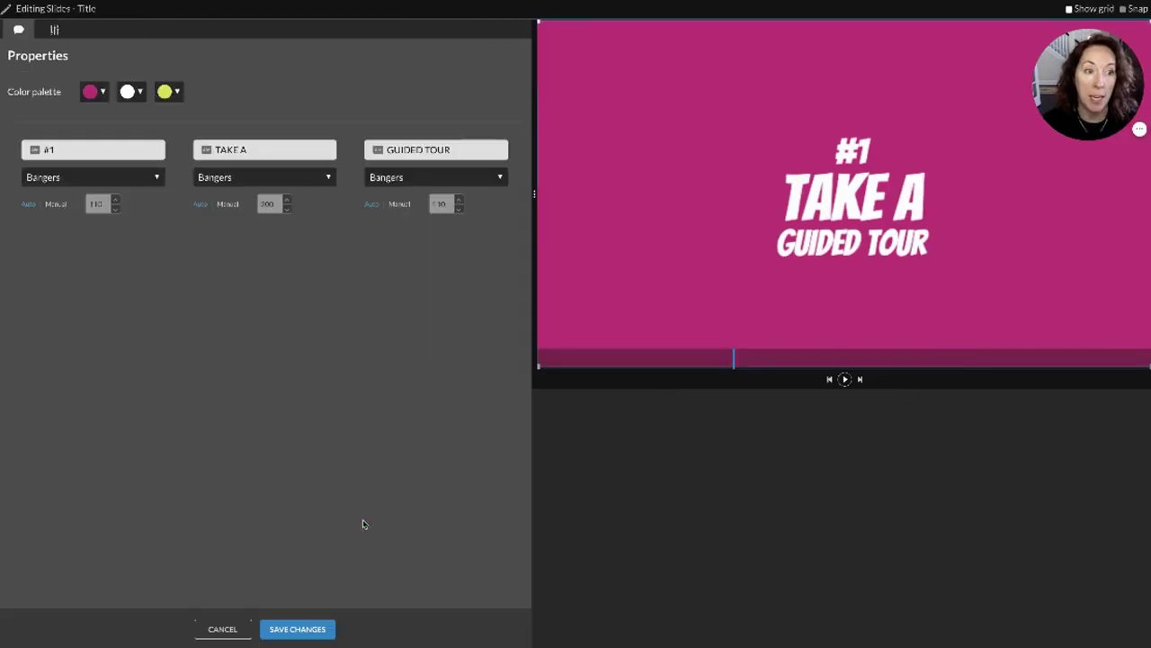
left_click(185, 181)
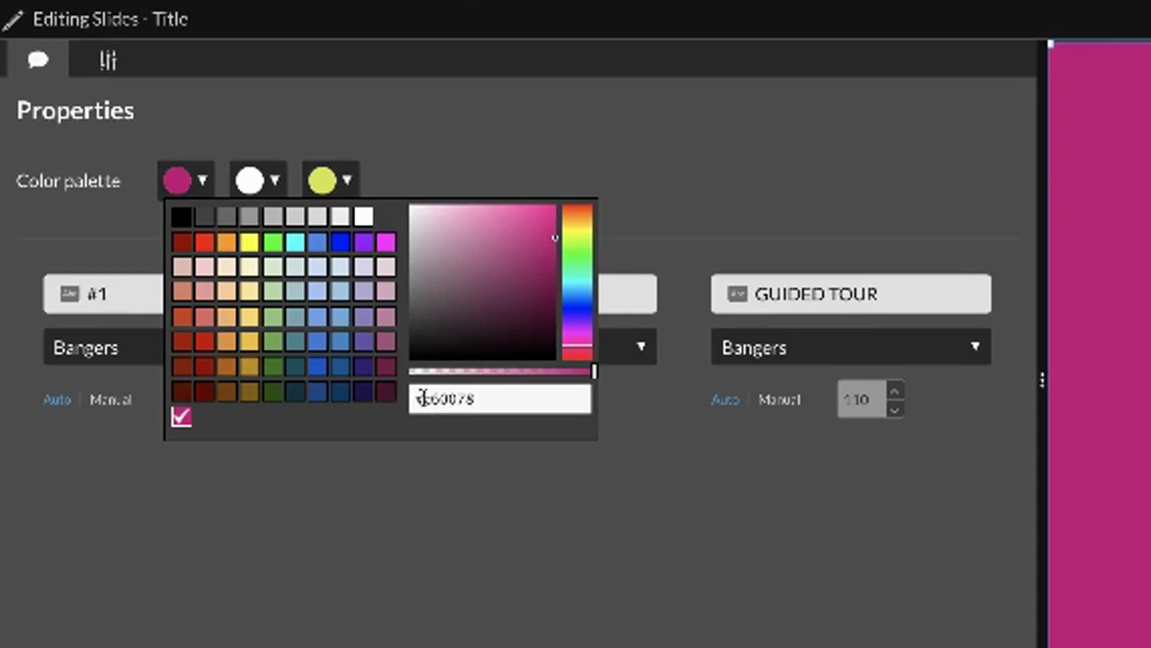
left_click(428, 502)
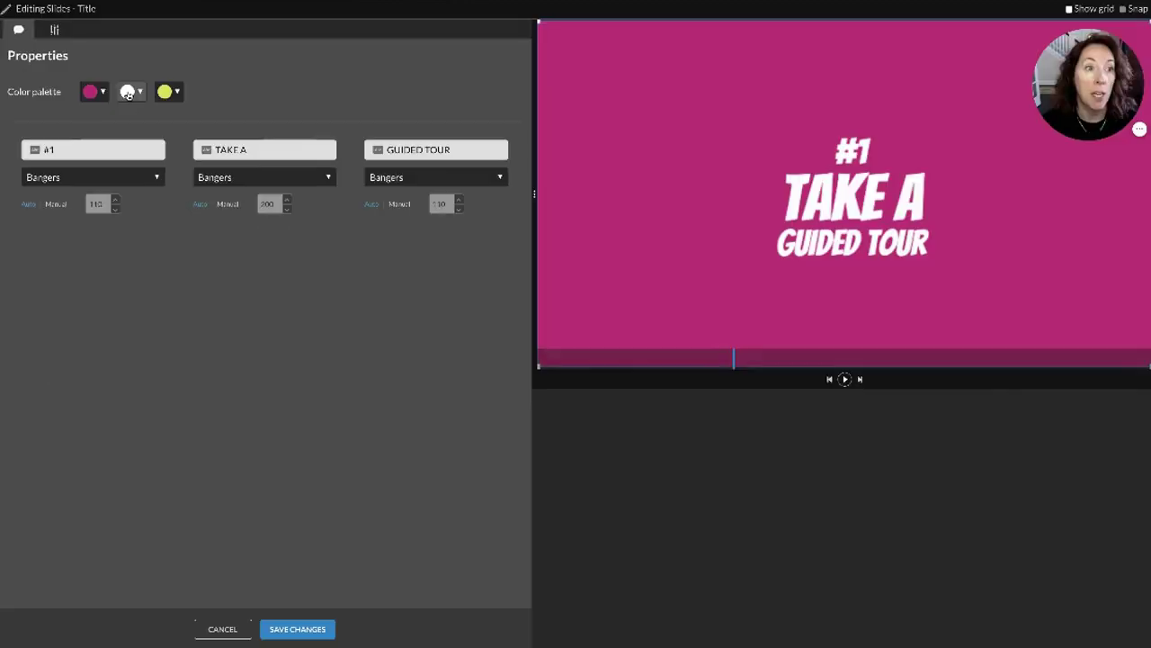
left_click(128, 91)
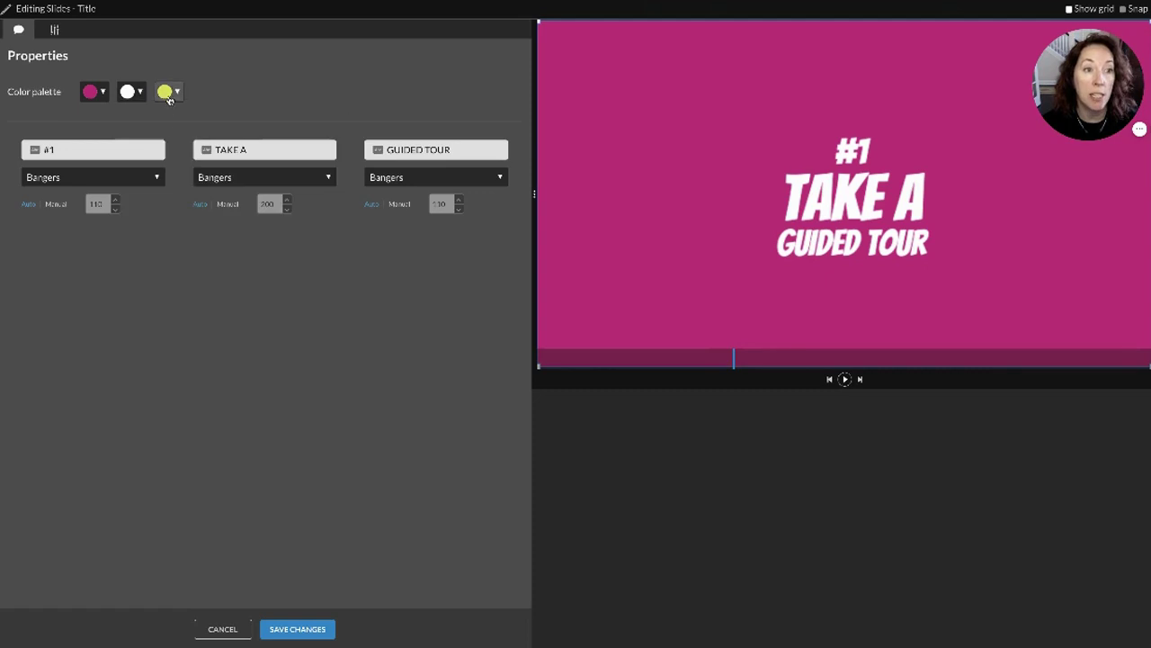
left_click(165, 91)
left_click(257, 269)
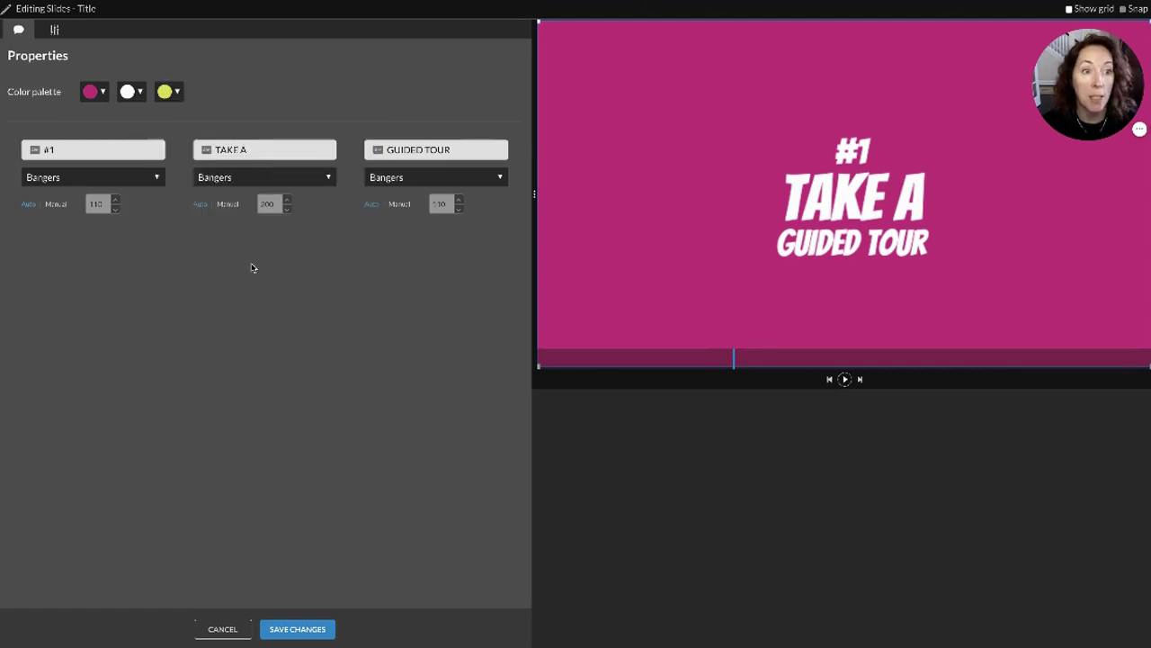
- Try AmaticSC, then Playfair Display, on the #1 line, then cancel the font change
left_click(113, 177)
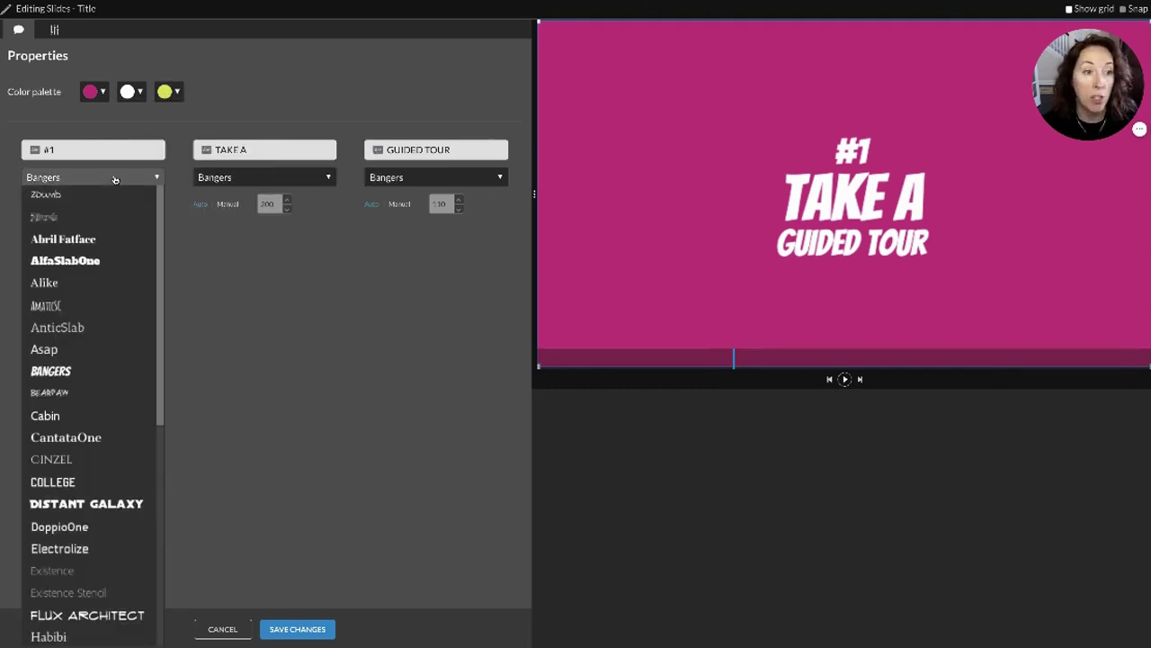
left_click(88, 308)
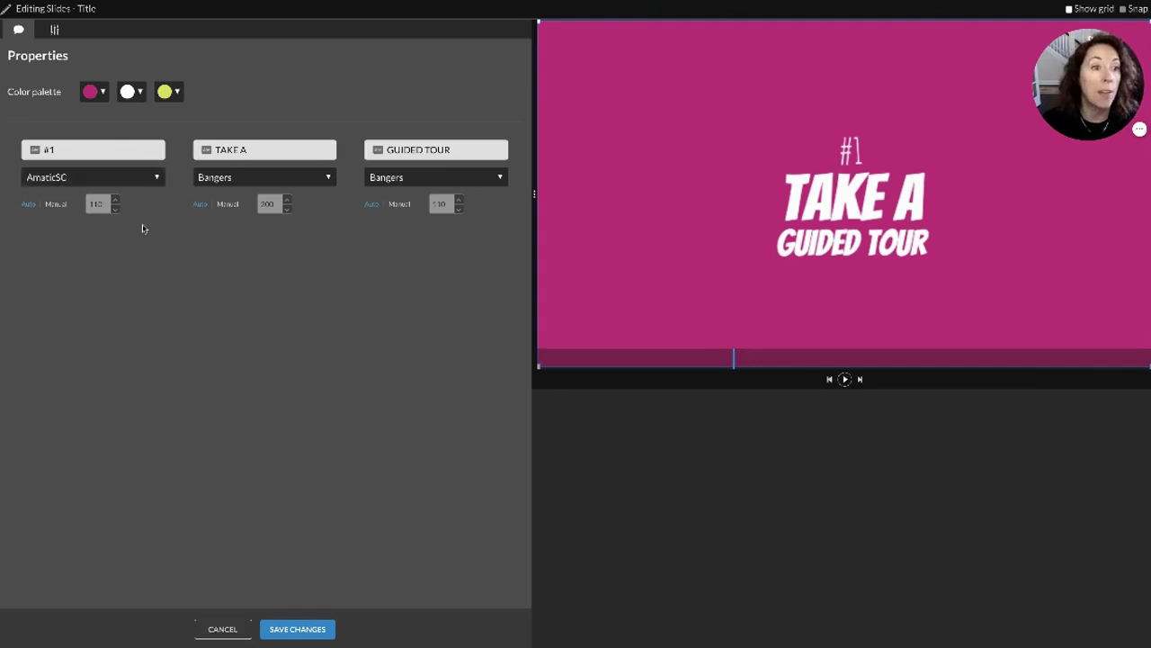
left_click(139, 181)
scroll(137, 372, "down", 8)
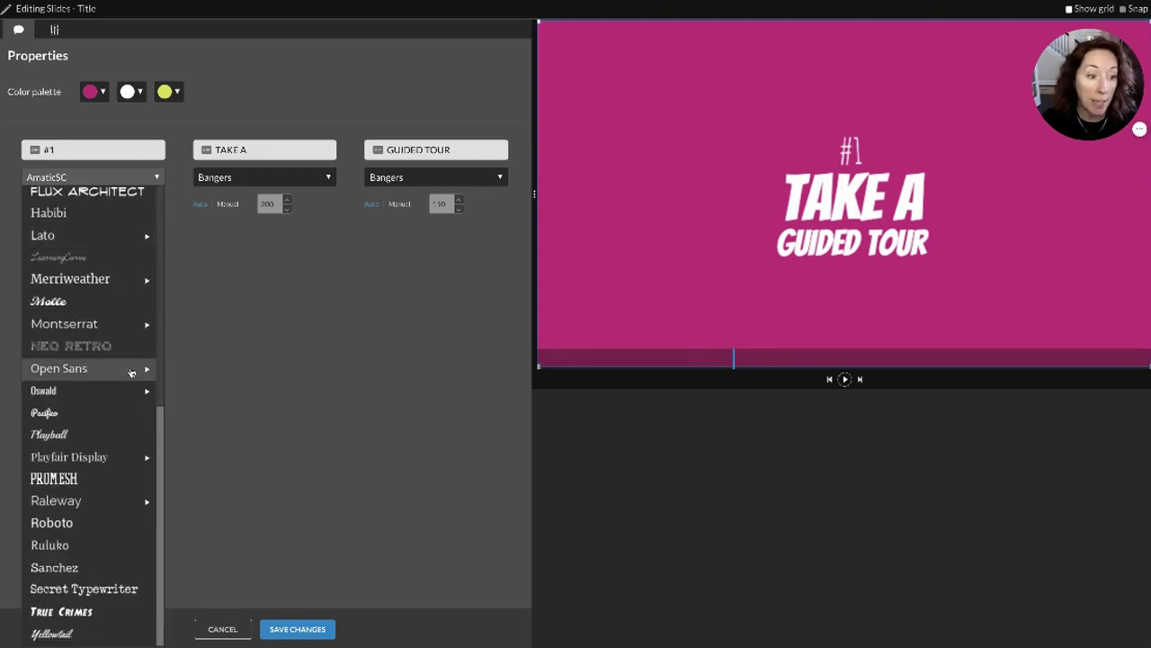
left_click(85, 456)
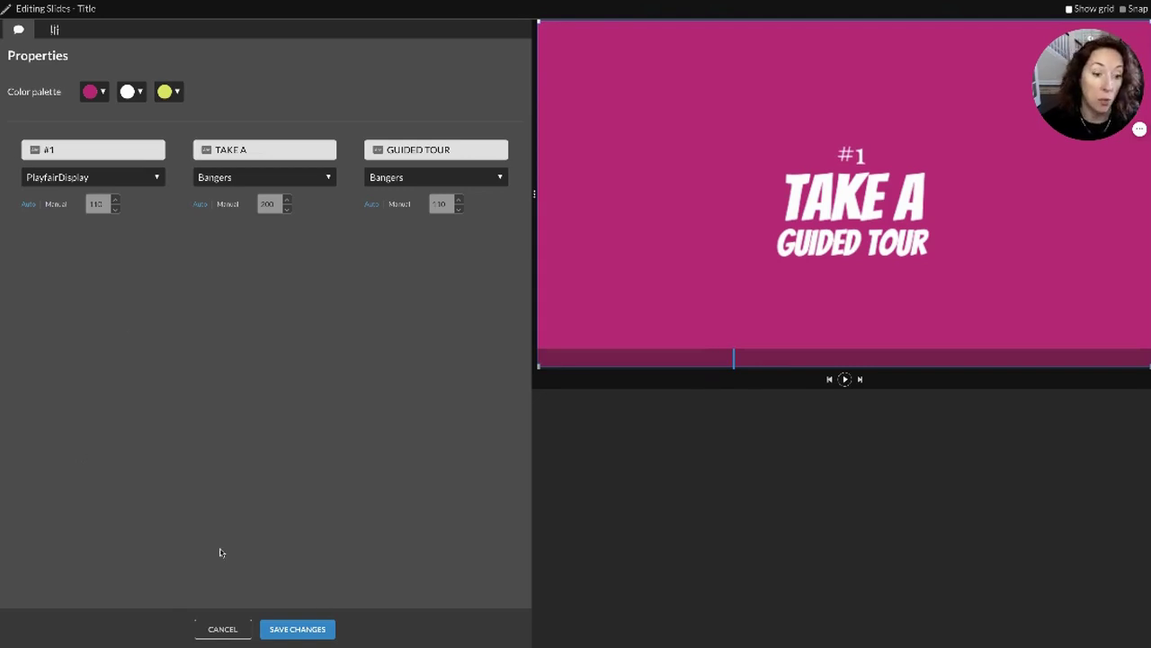
left_click(222, 629)
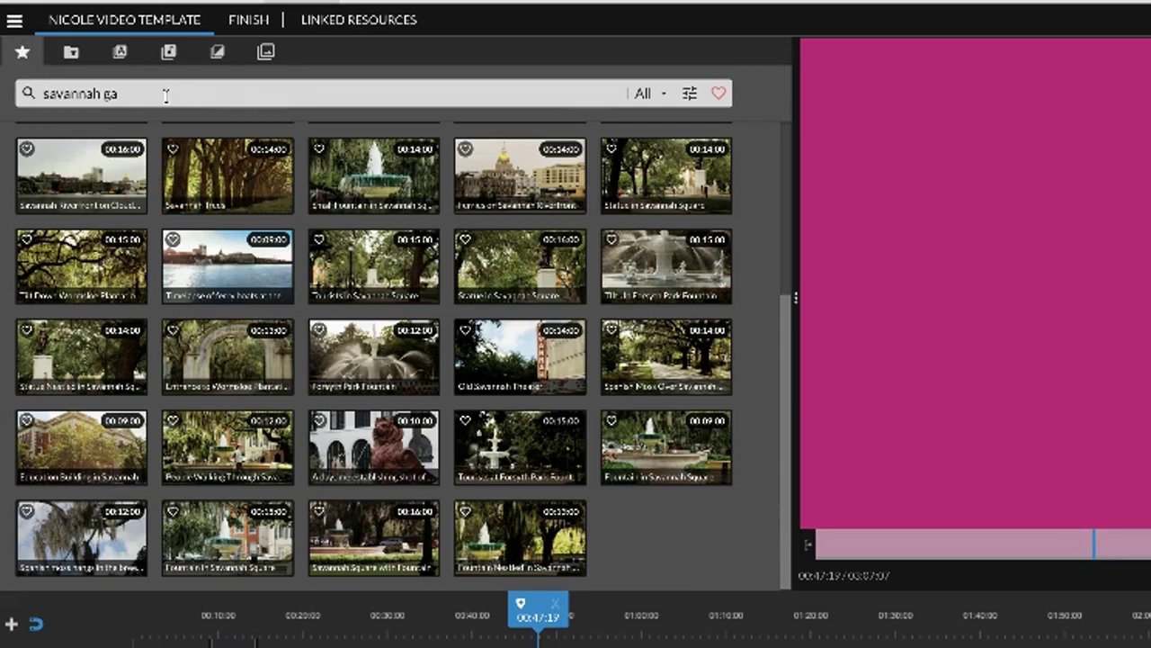
- Search the stock media library for 'open house'
scroll(320, 321, "up", 2)
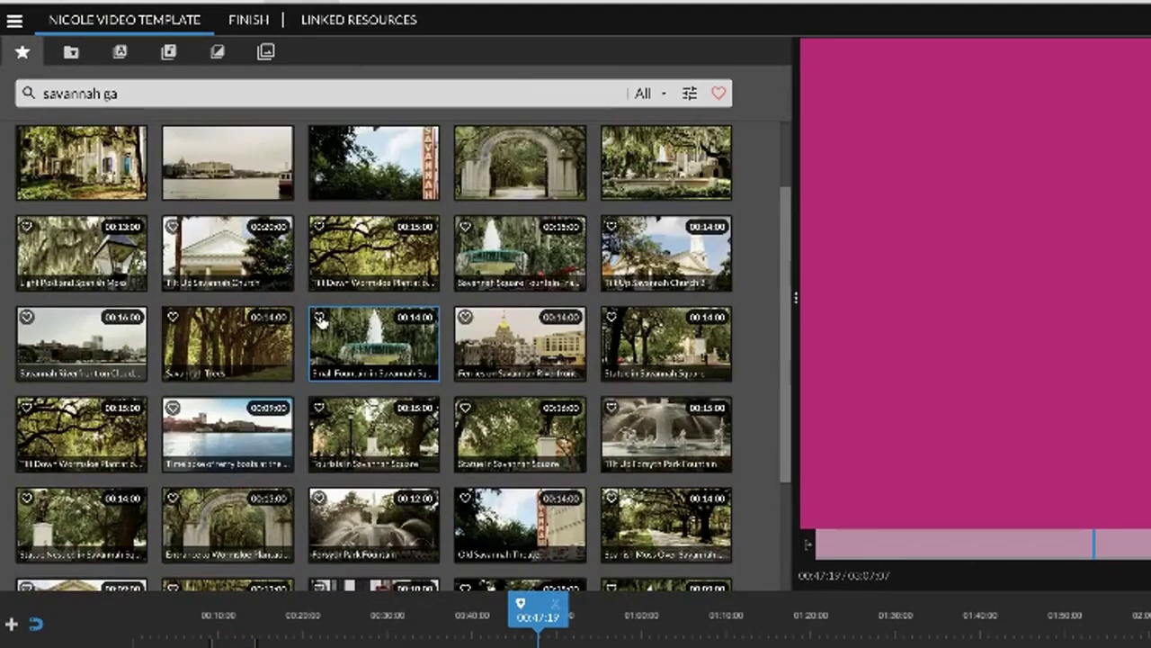
scroll(320, 322, "up", 2)
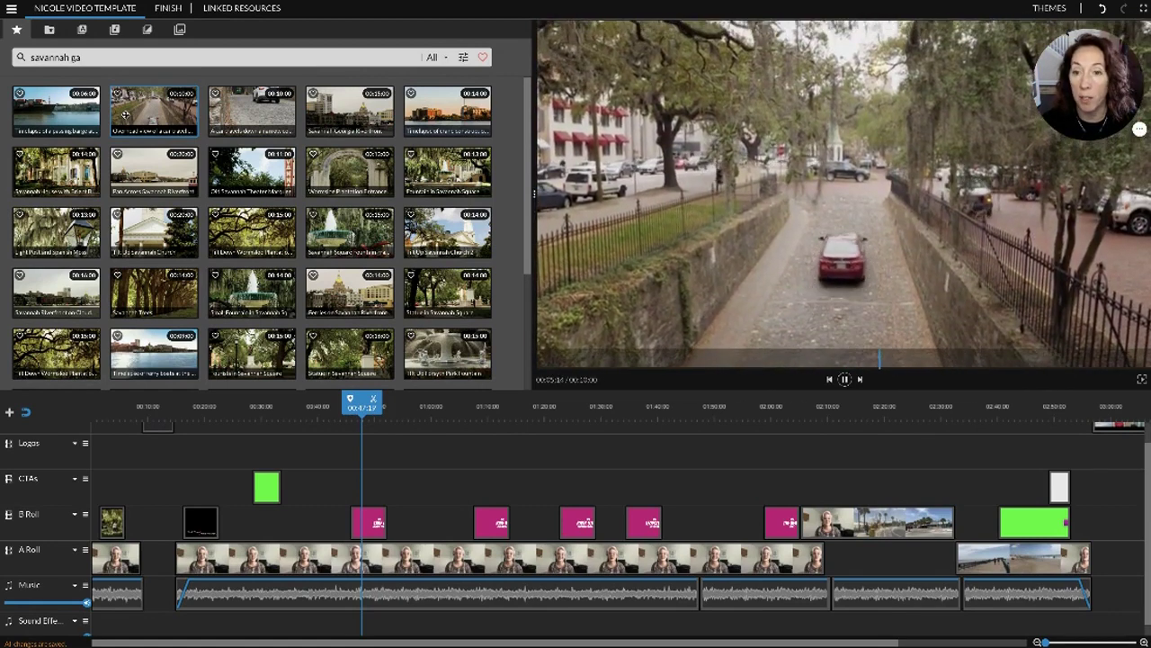
triple_click(114, 57)
type("open")
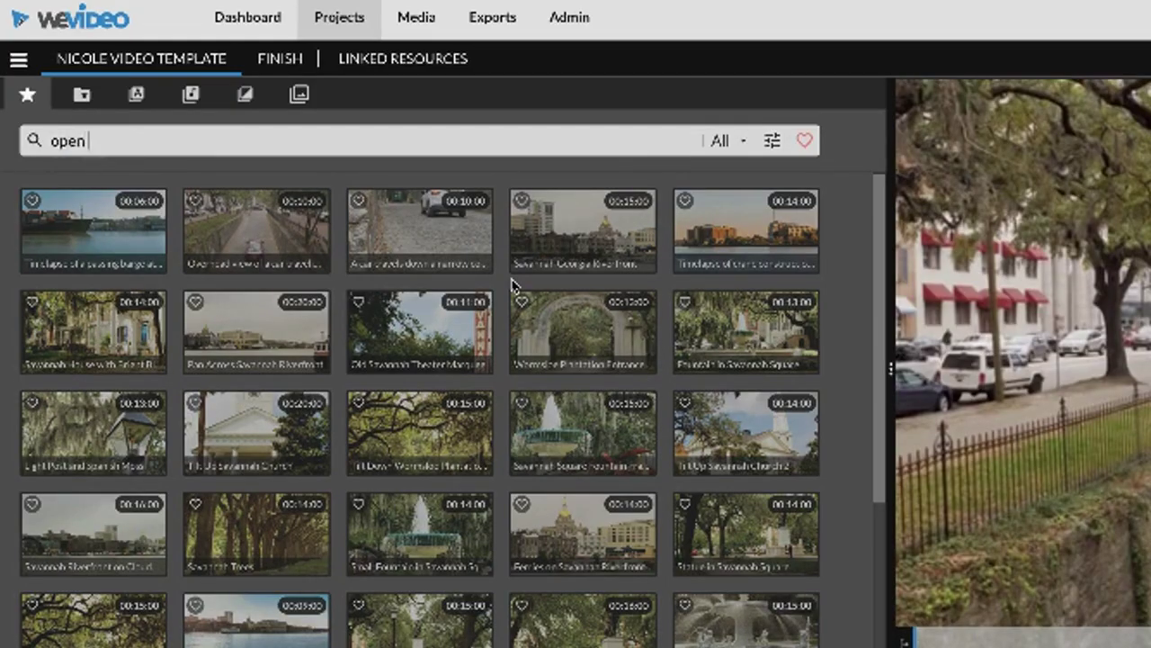
type(" house")
key("Return")
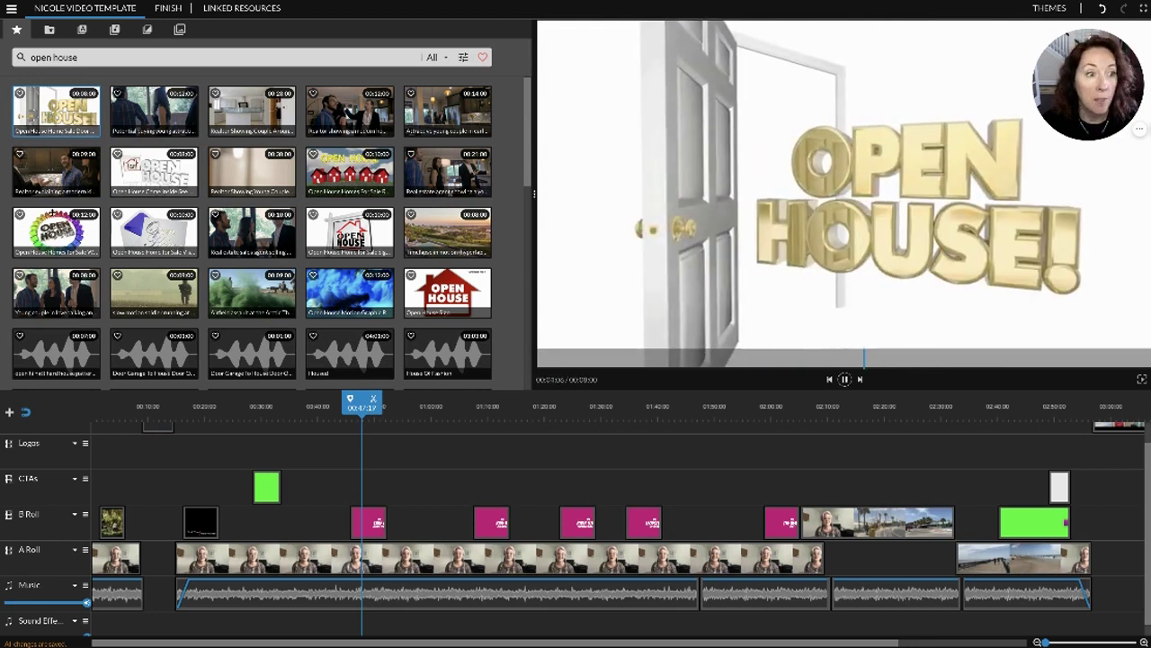
- Preview the open house, realtor and kitchen walkthrough stock clips
left_click(310, 177)
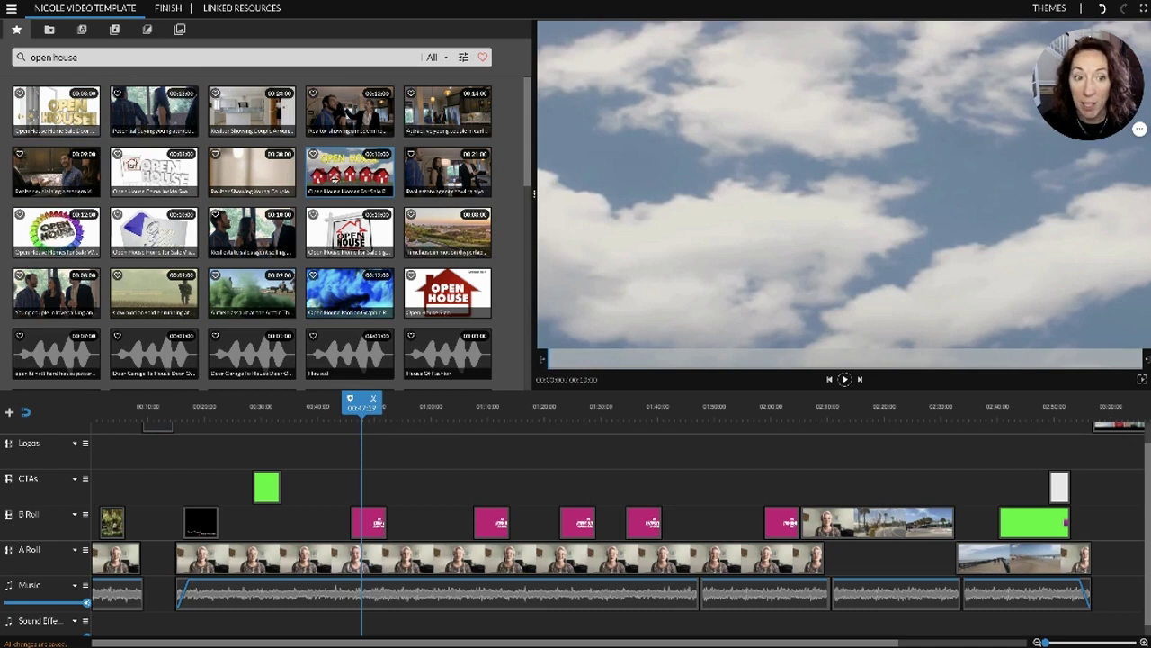
left_click(416, 176)
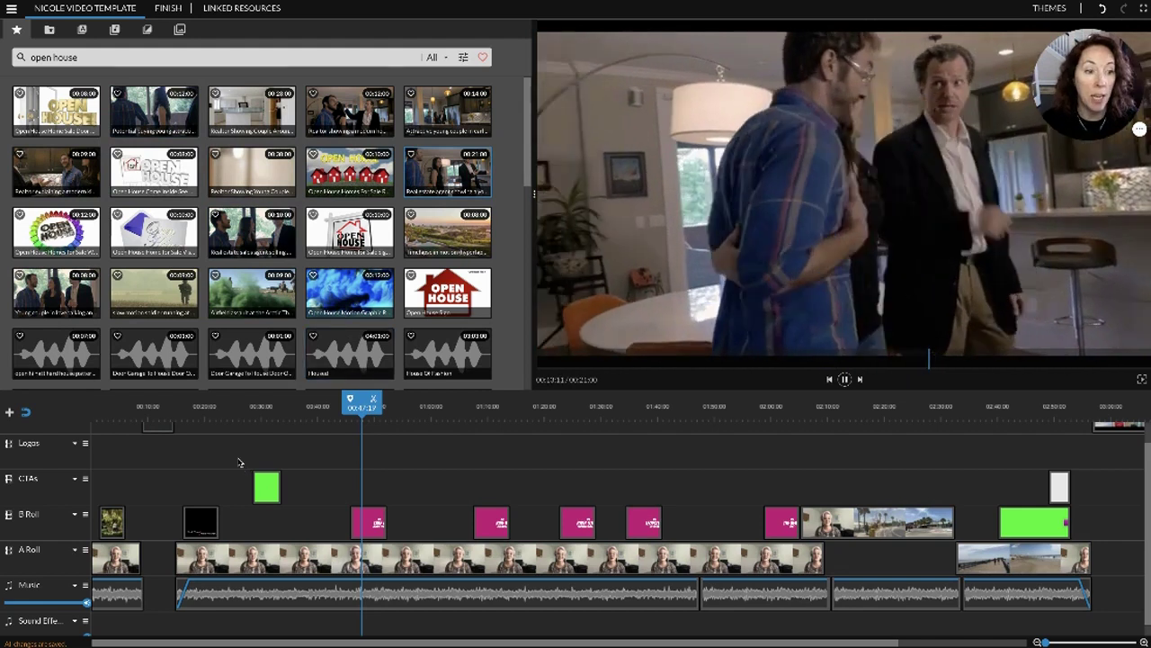
left_click(244, 110)
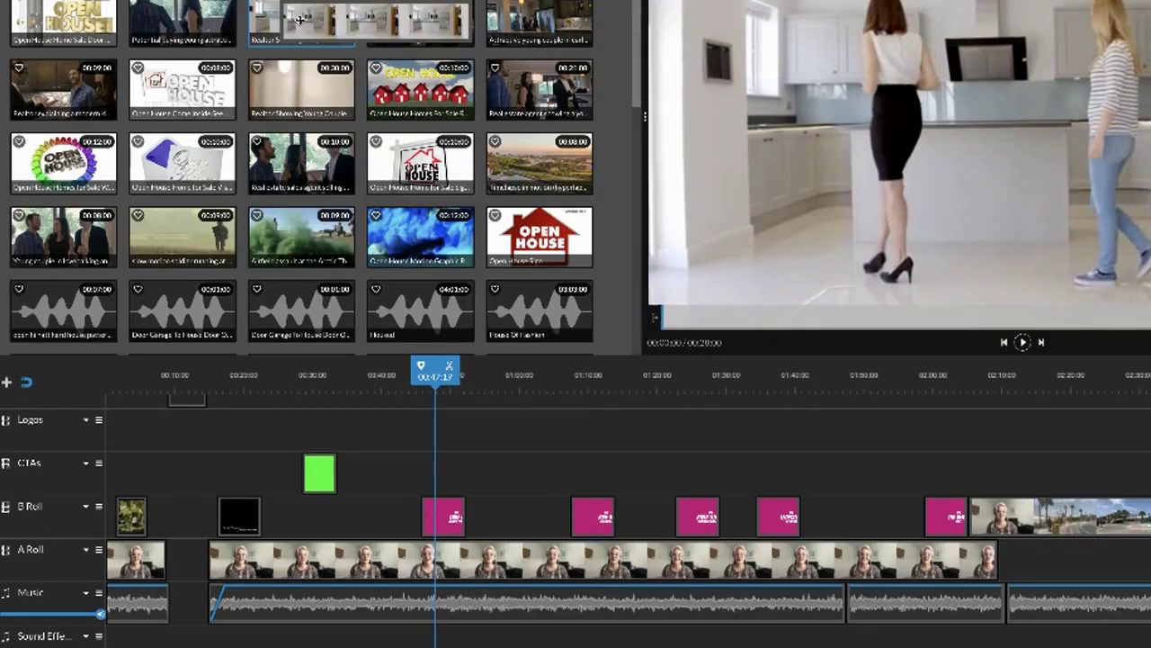
left_click_drag(299, 20, 283, 501)
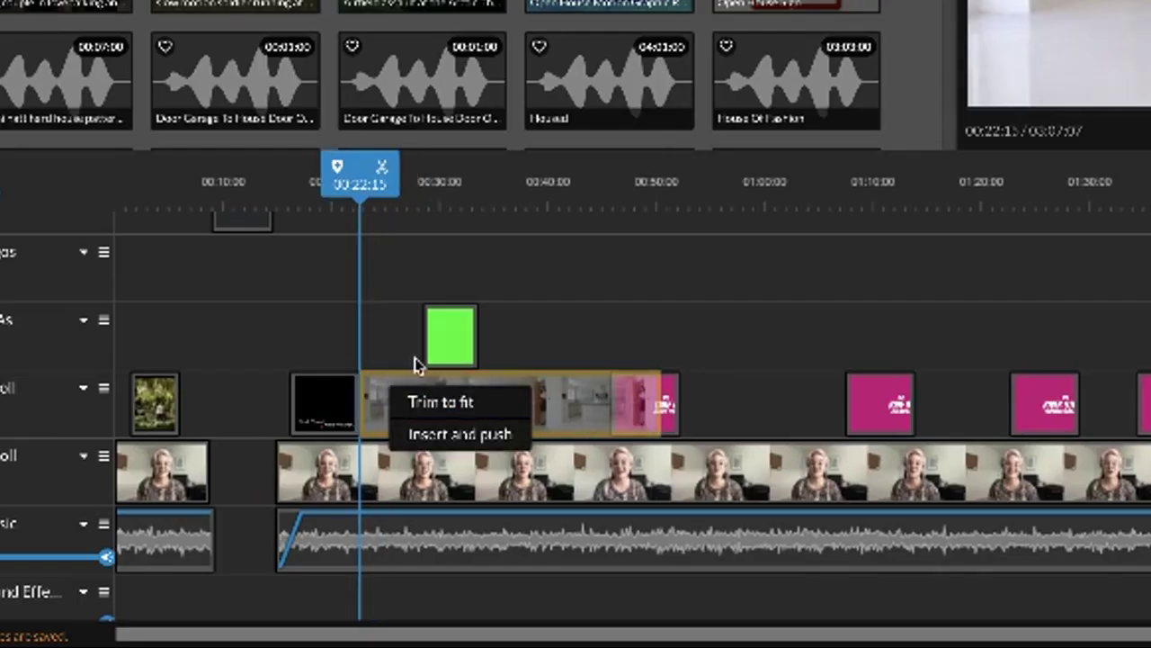
left_click(450, 403)
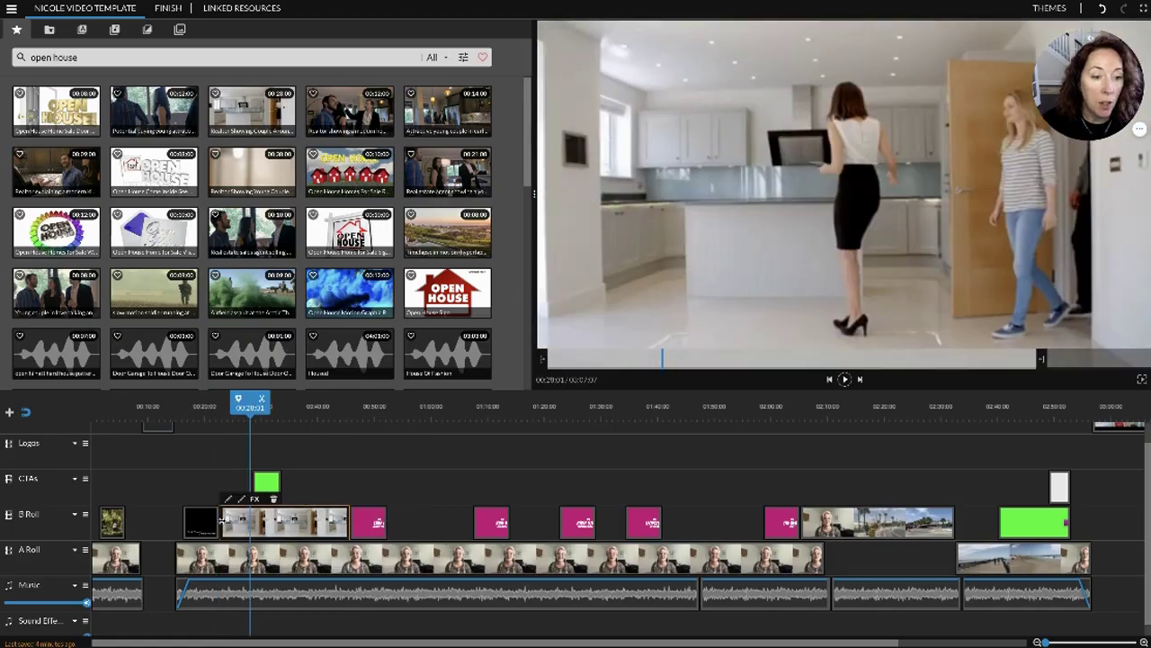
left_click_drag(222, 522, 271, 521)
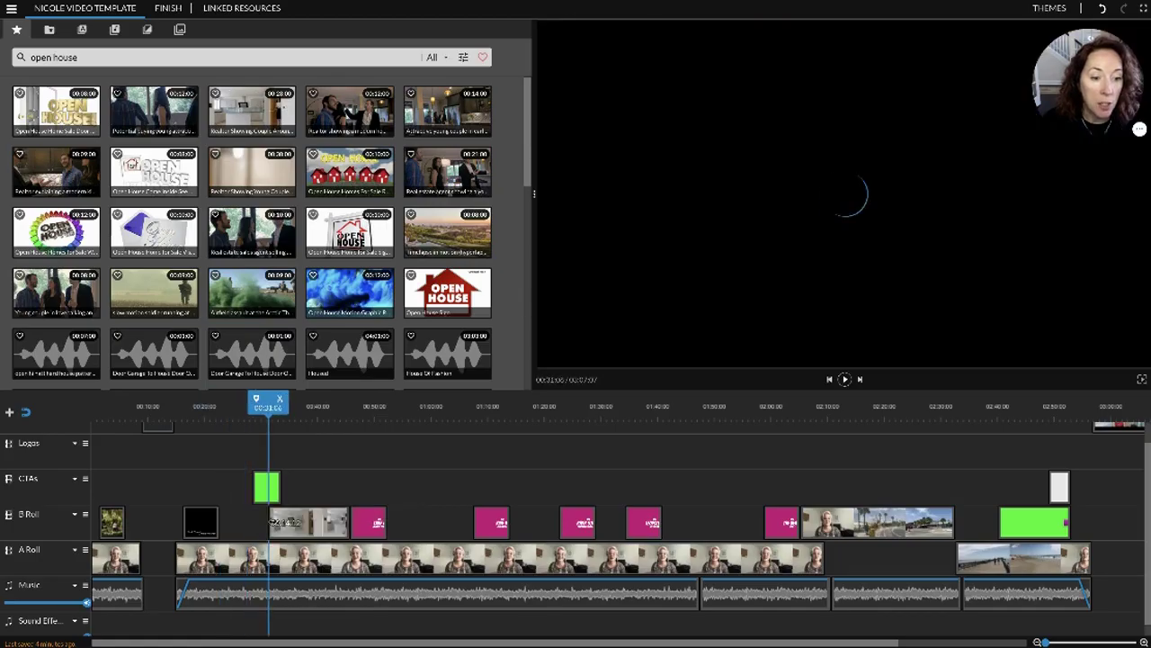
left_click_drag(349, 524, 316, 524)
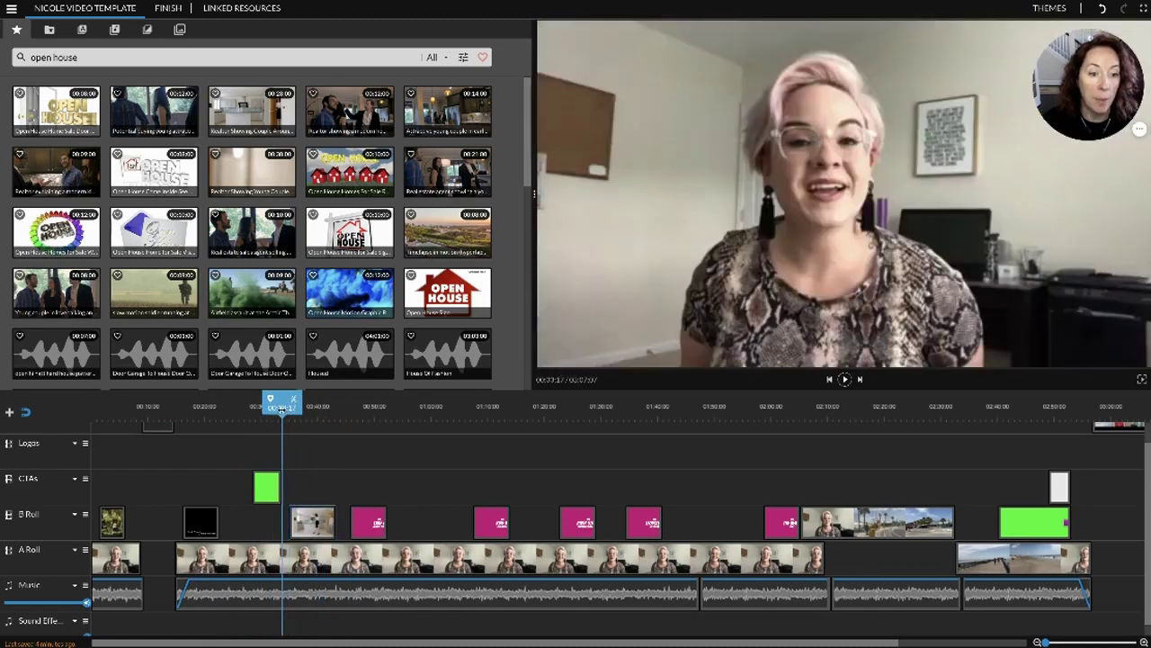
key("space")
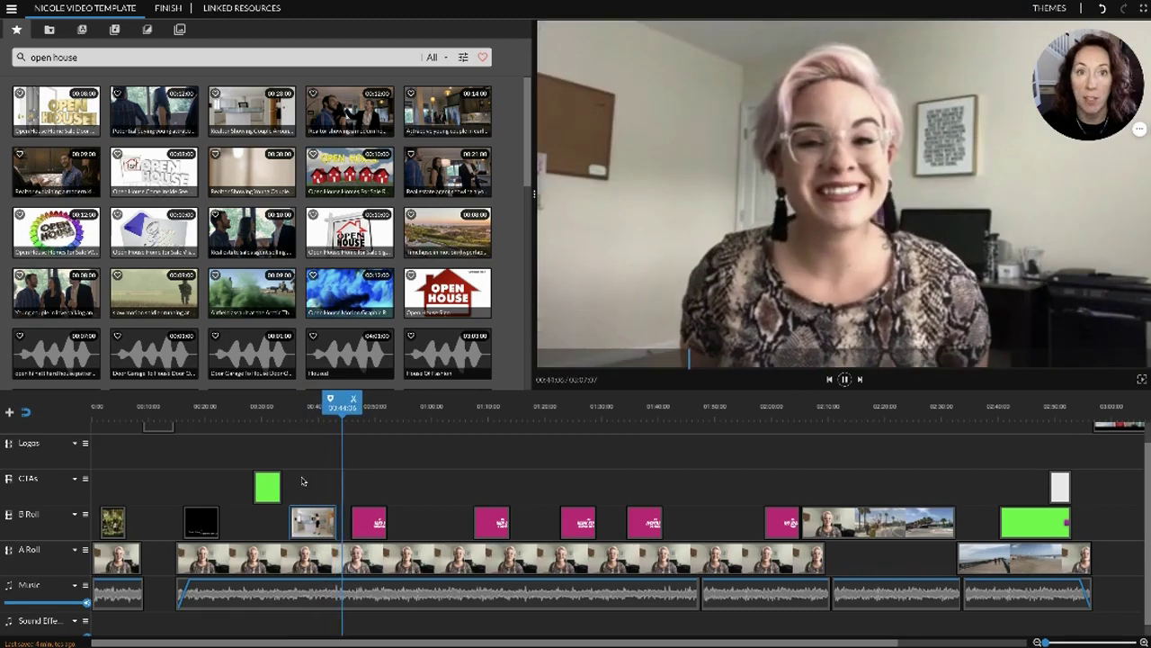
key("space")
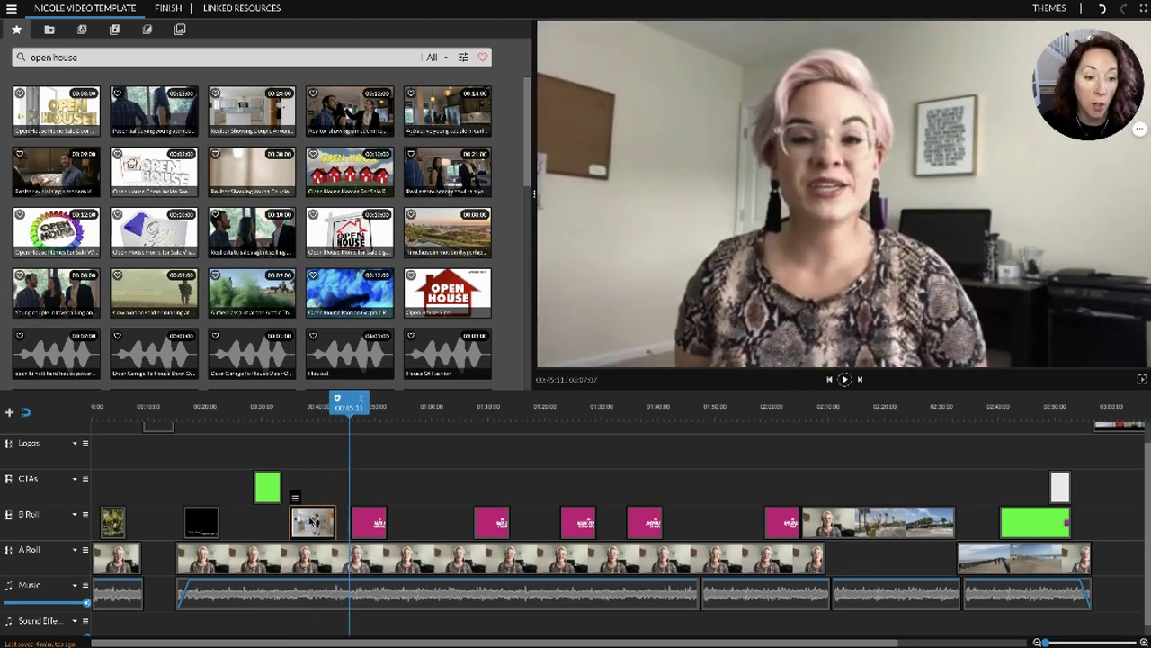
key("Delete")
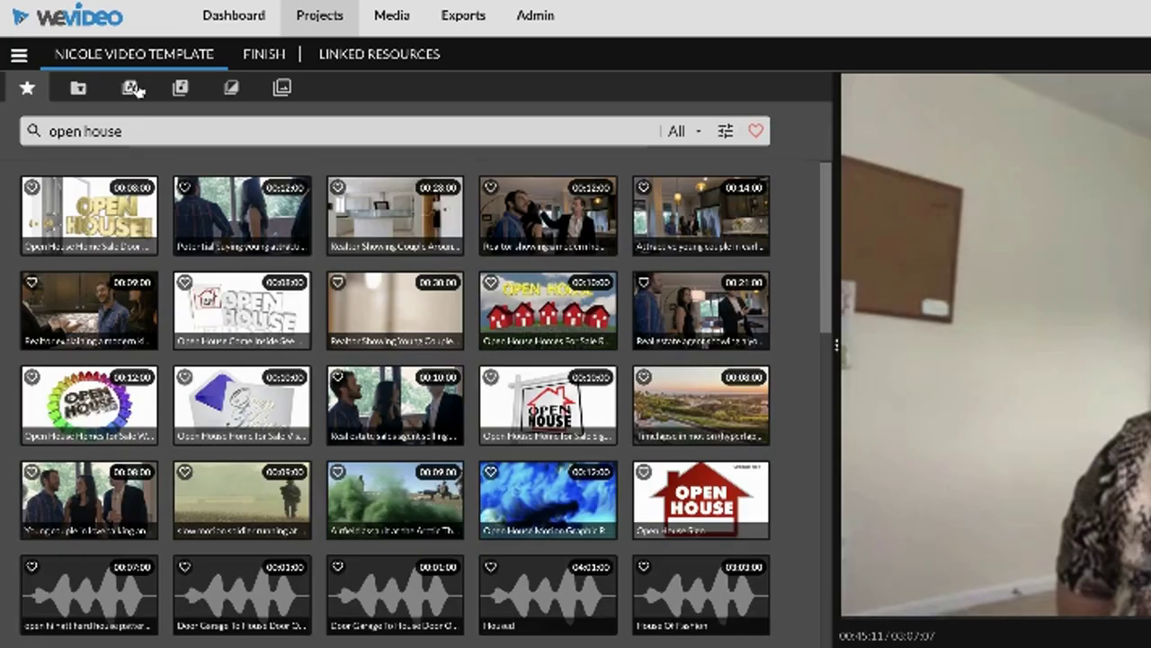
- Preview Static and Motion text templates and place the Flash title on the CTAs track
left_click(84, 31)
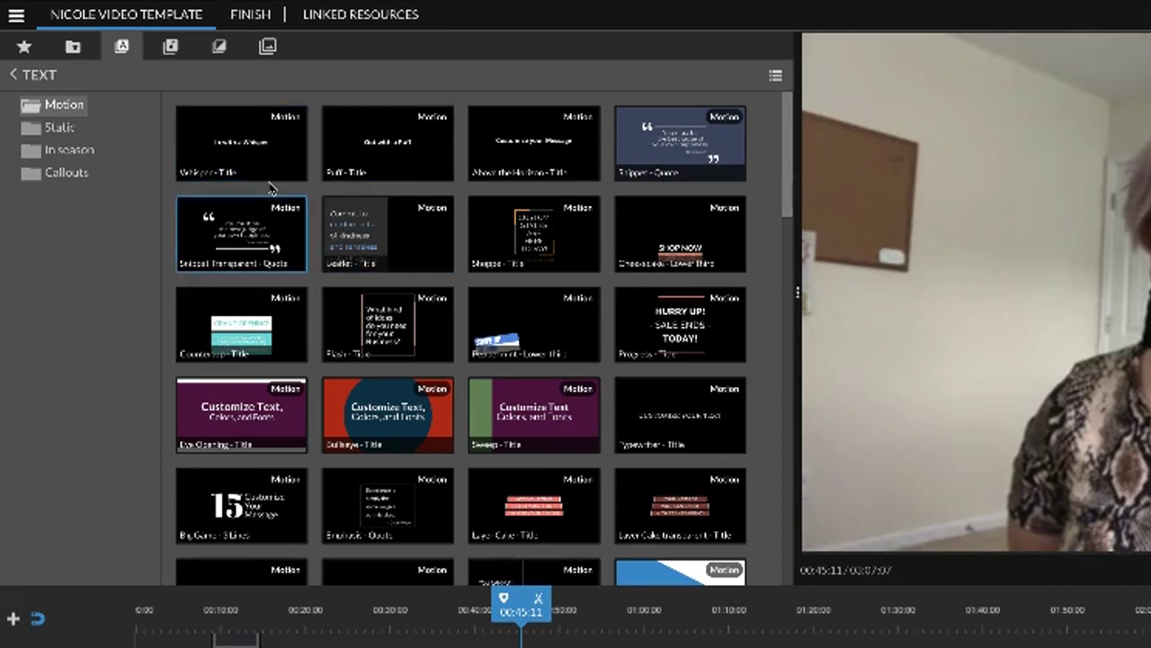
left_click(77, 128)
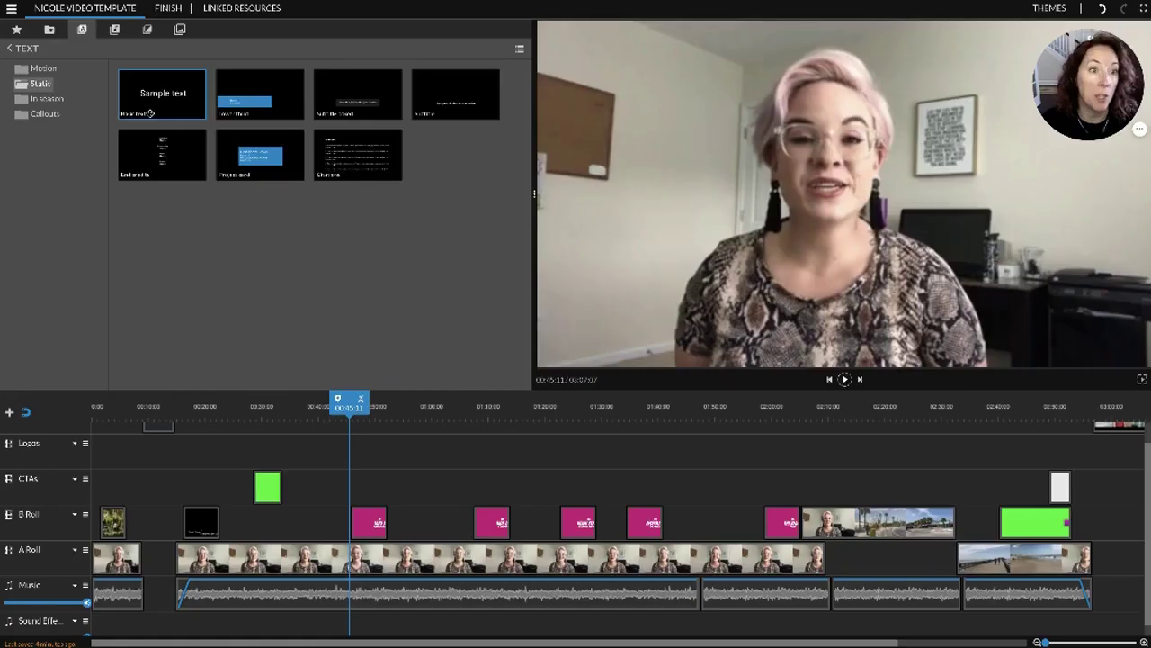
left_click(150, 113)
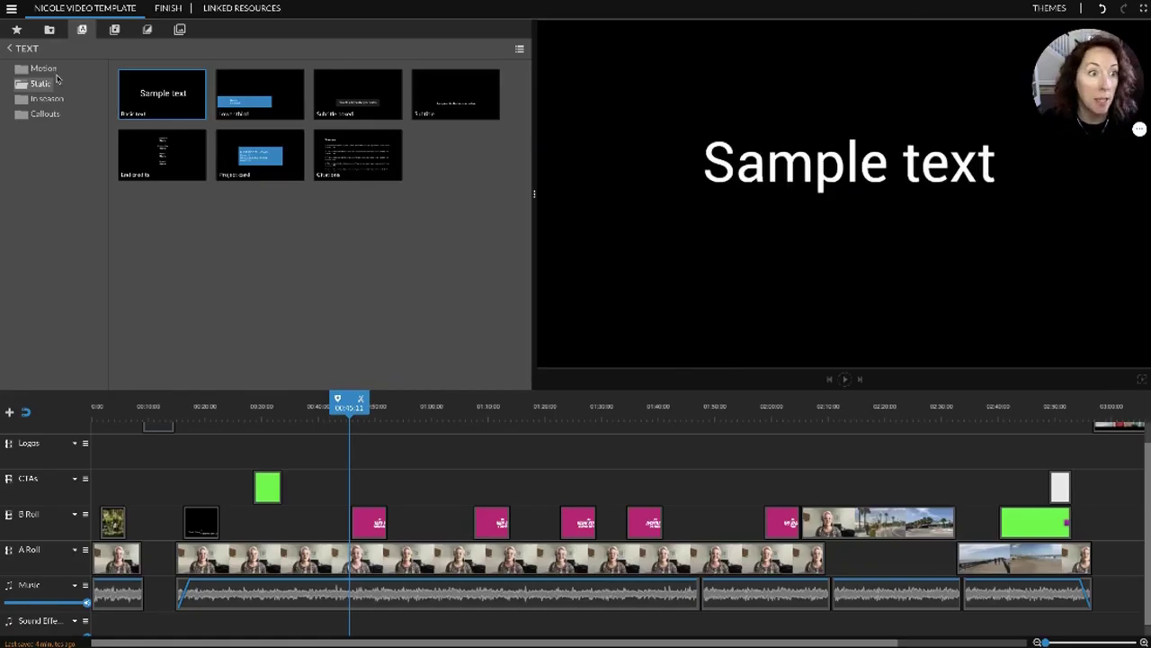
left_click(47, 69)
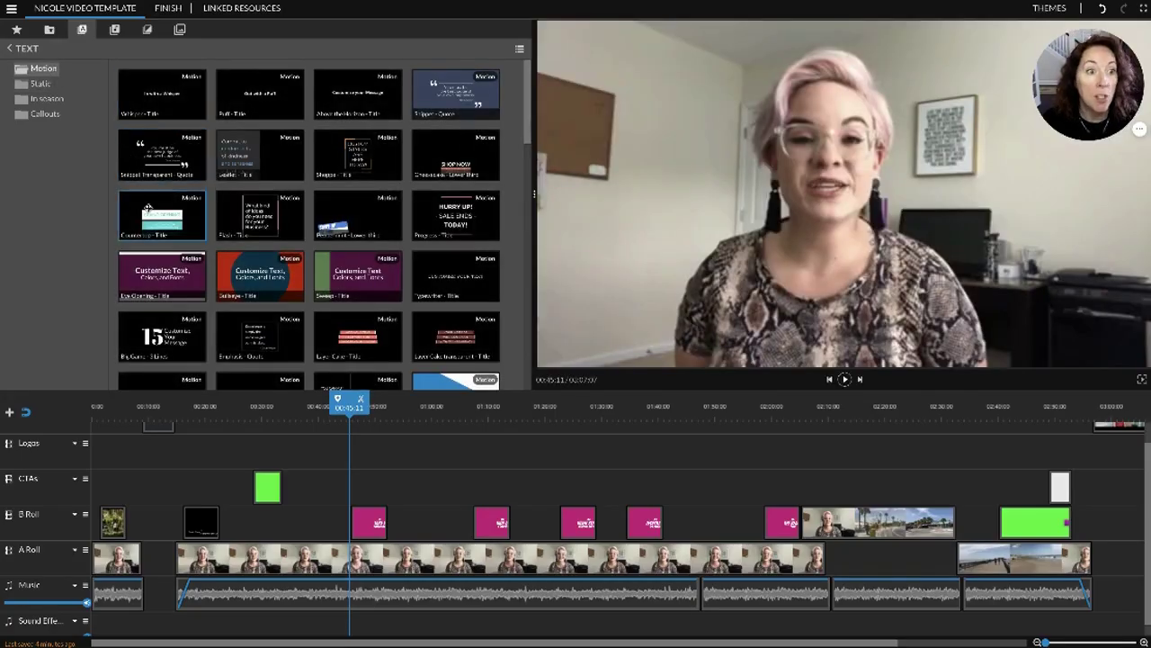
left_click(136, 213)
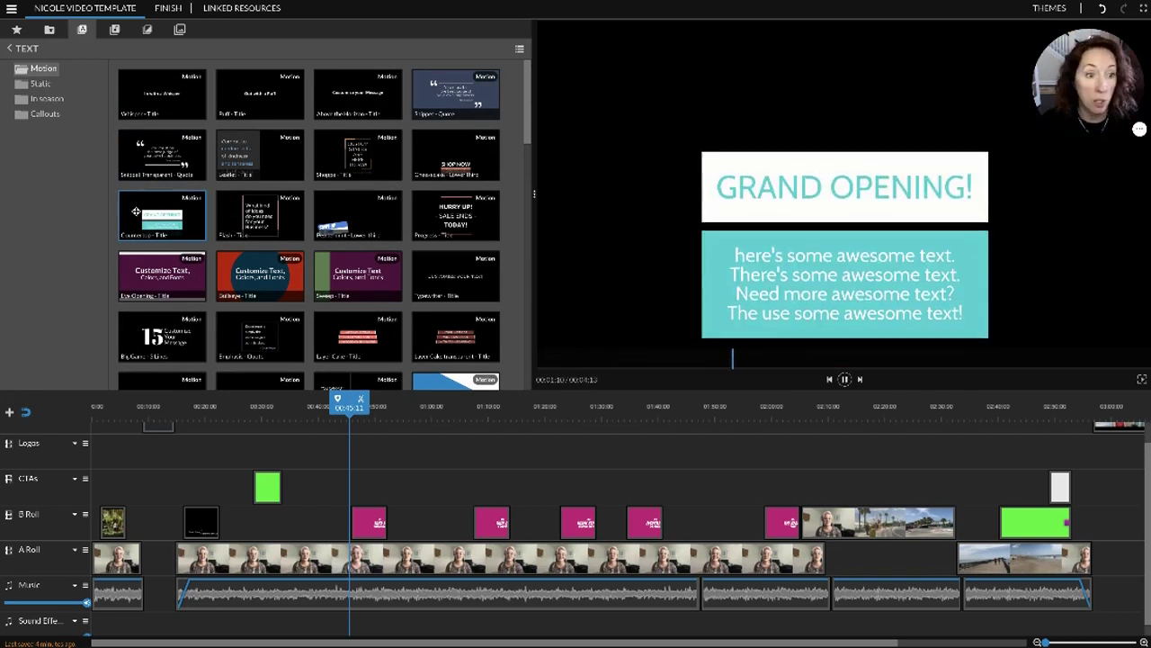
left_click(227, 220)
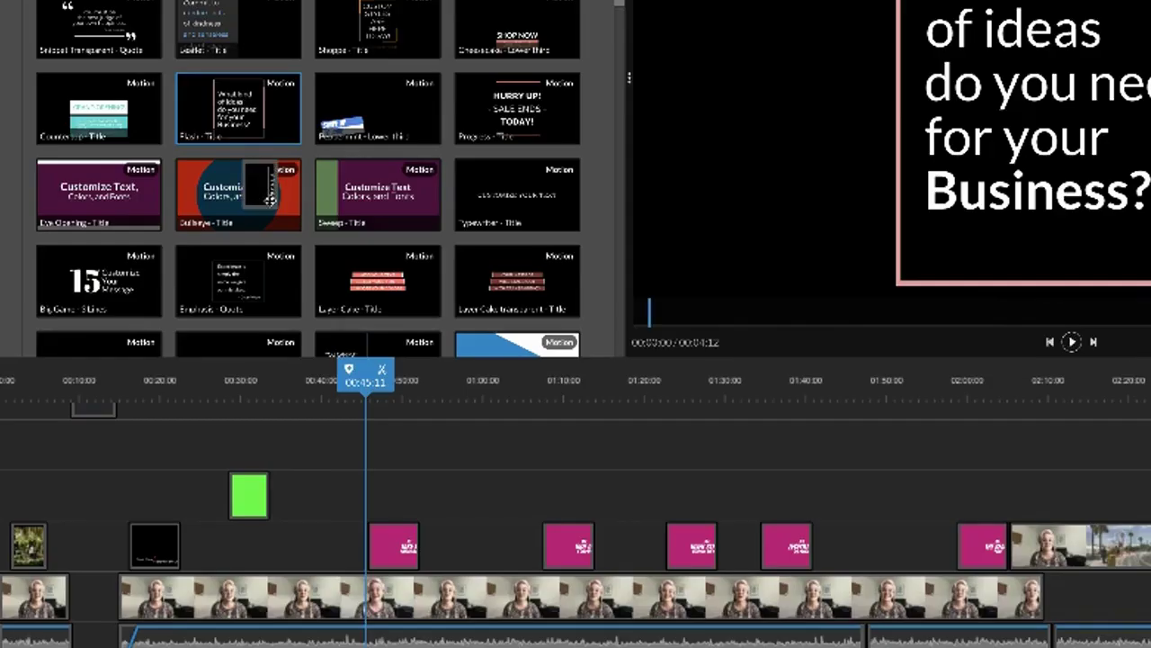
left_click_drag(234, 215, 330, 505)
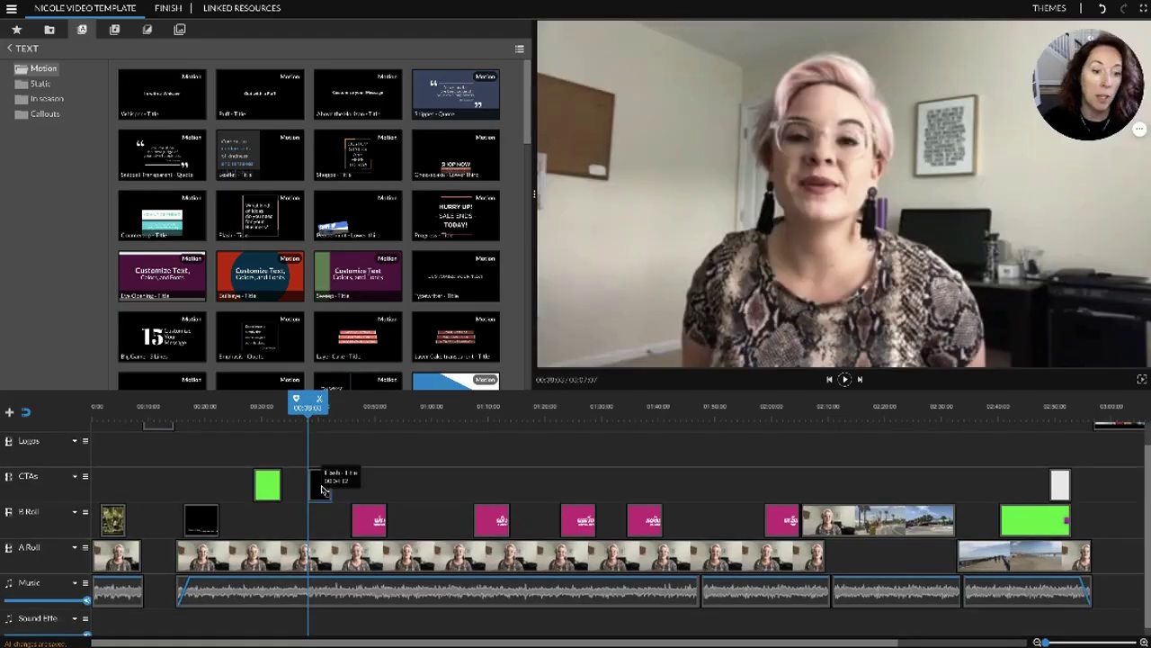
- Check the Flash title's properties, cancel unchanged, and delete the clip from the CTAs track
left_click(323, 491)
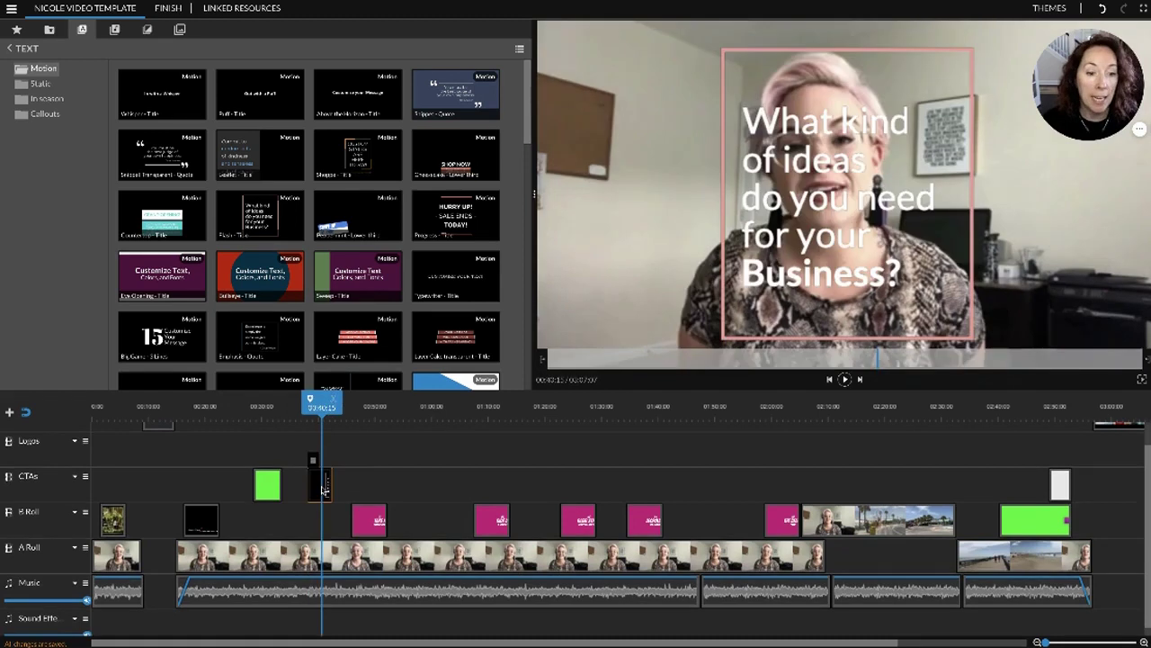
left_click(314, 455)
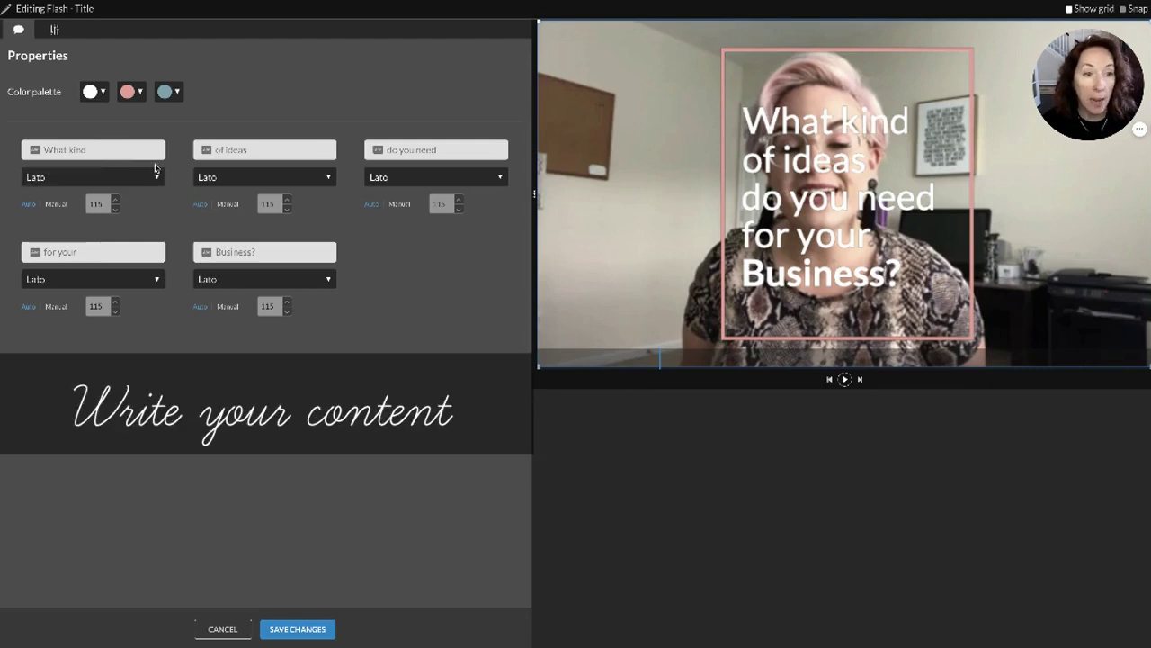
left_click(239, 629)
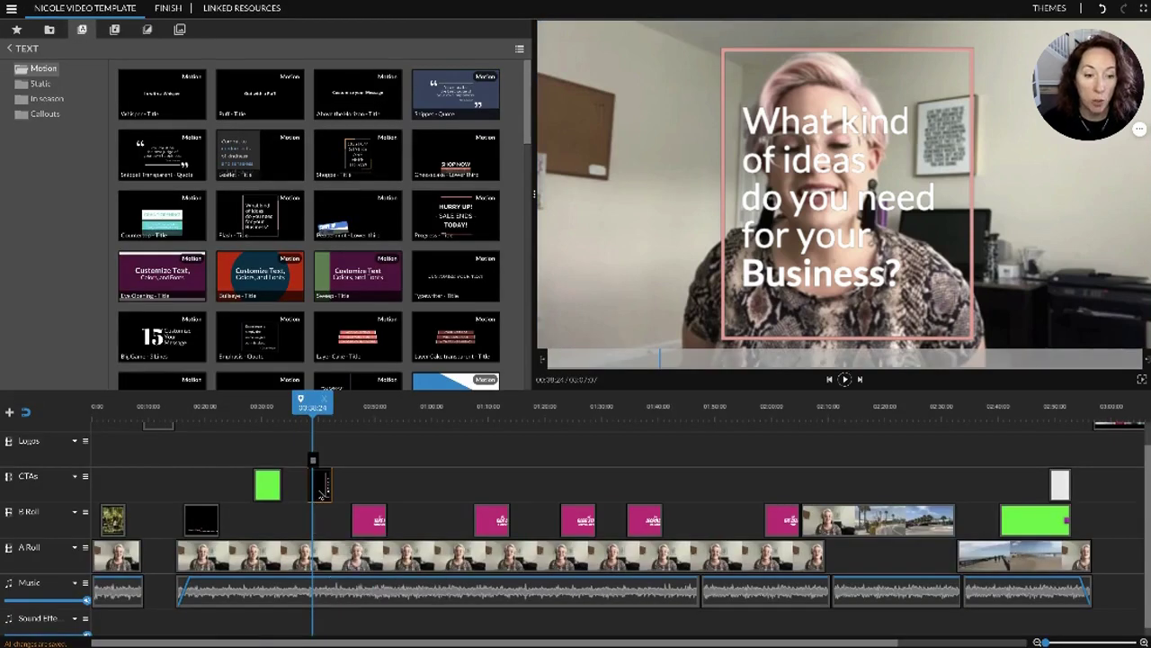
key("Delete")
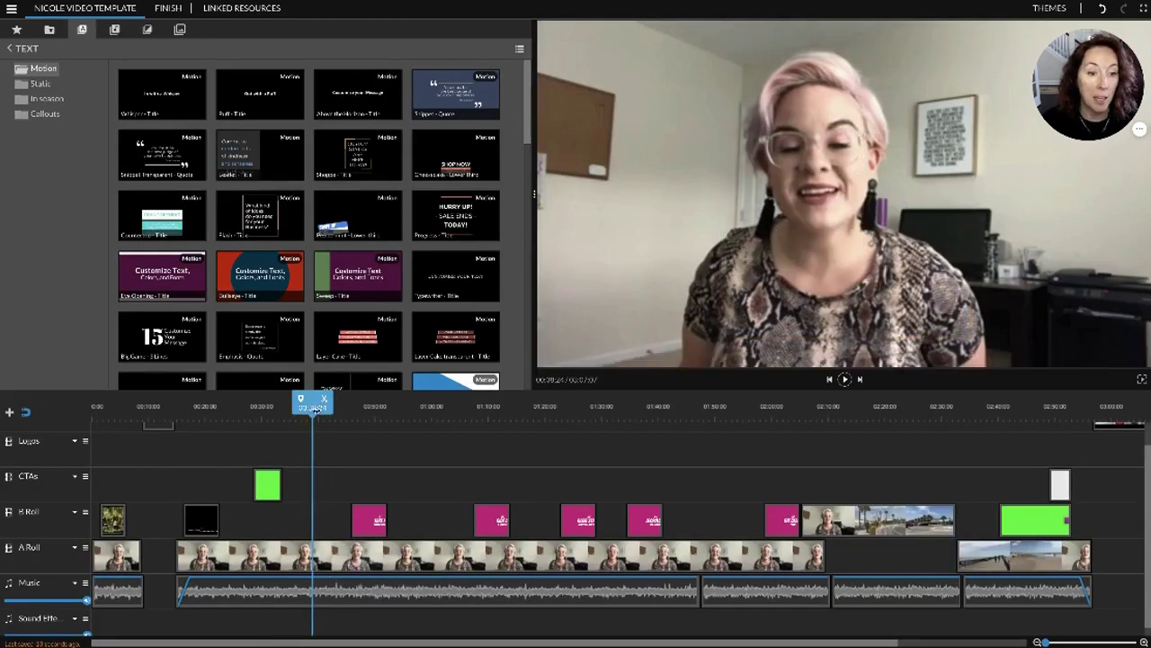
- Scrub back to about 0:05 and view Media, closing Import media without importing
left_click_drag(313, 407, 144, 407)
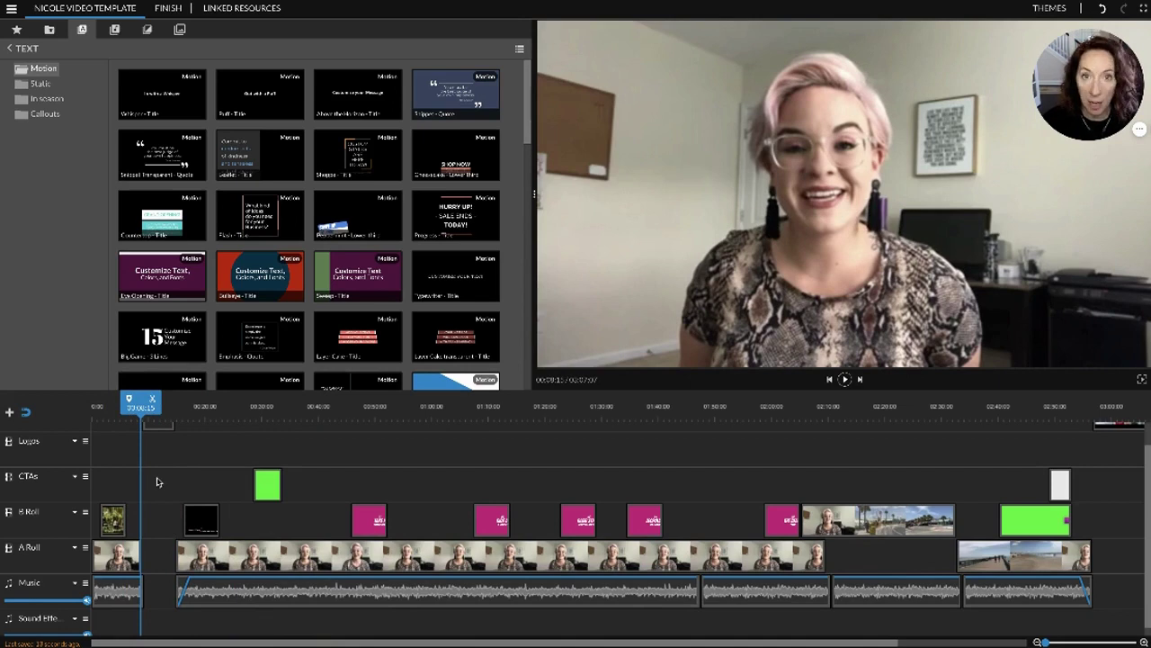
scroll(157, 482, "up", 1)
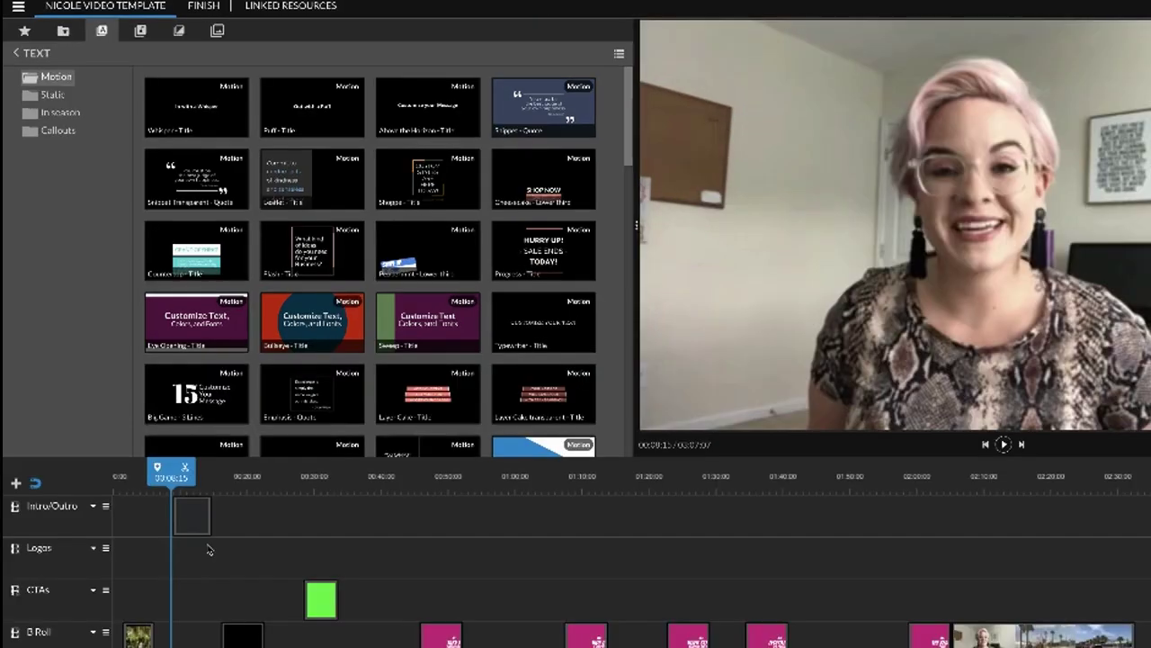
left_click(64, 32)
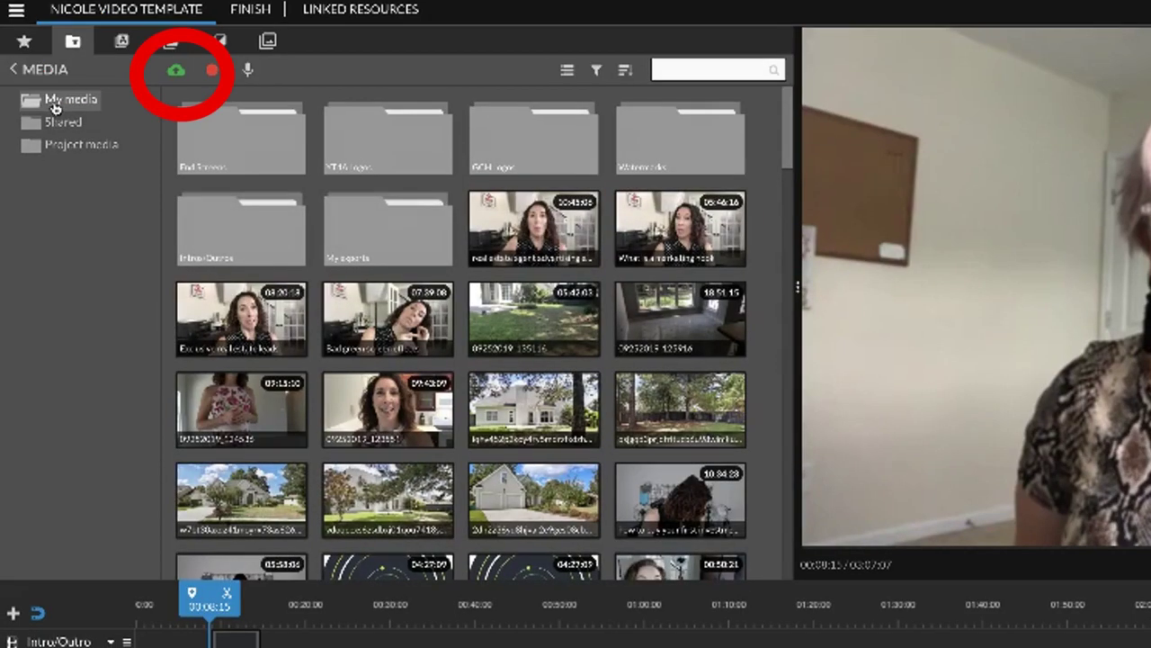
left_click(176, 70)
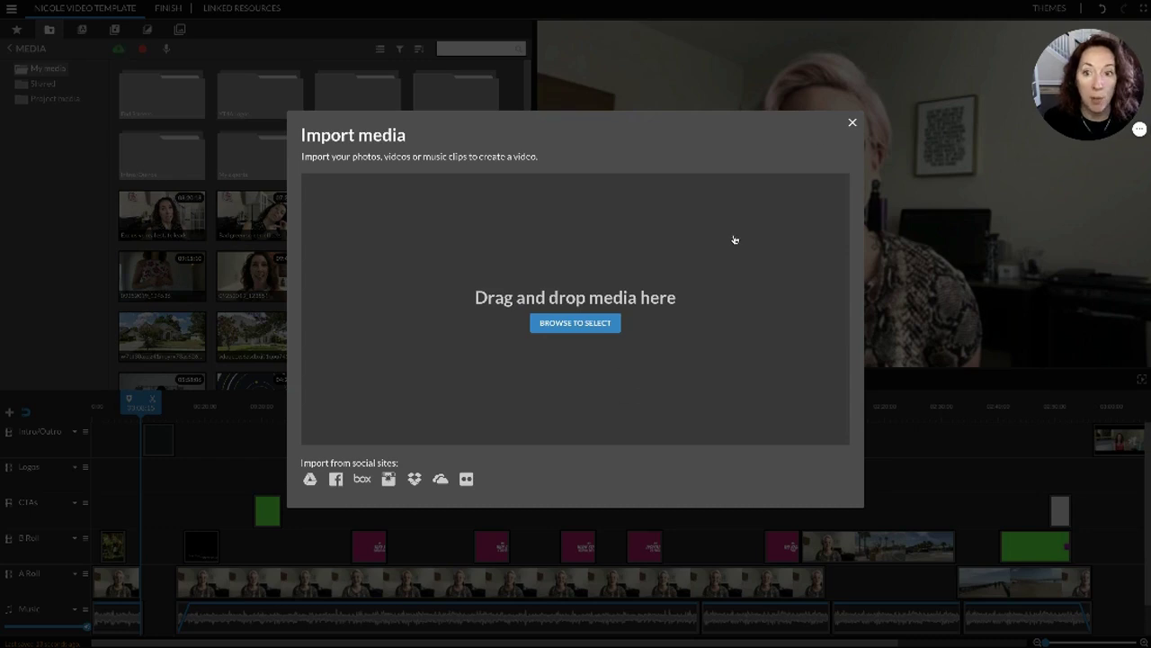
left_click(853, 123)
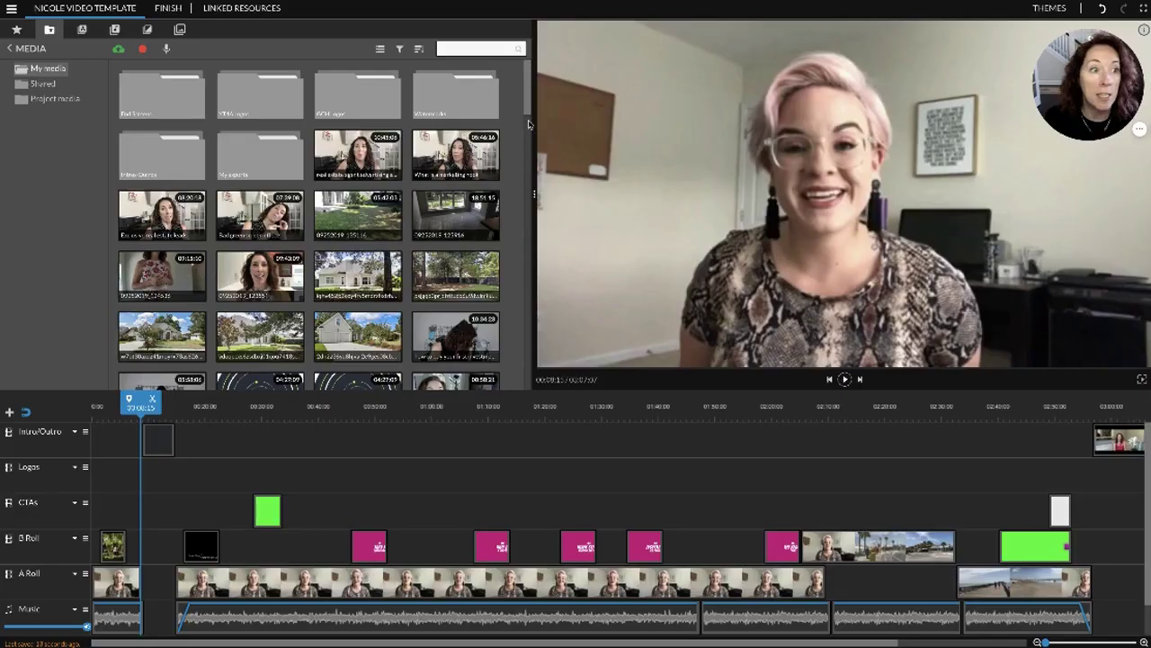
- Expand the Shared media folder and show the GCH subfolder's contents
left_click(43, 83)
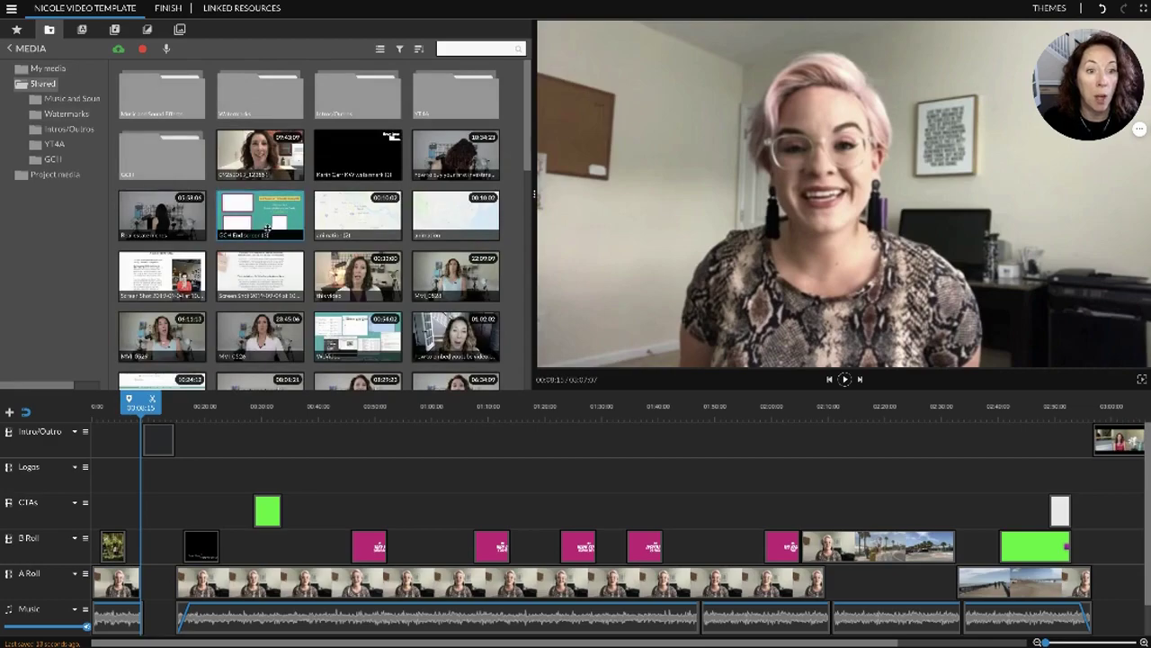
scroll(267, 228, "down", 2)
scroll(267, 228, "down", 5)
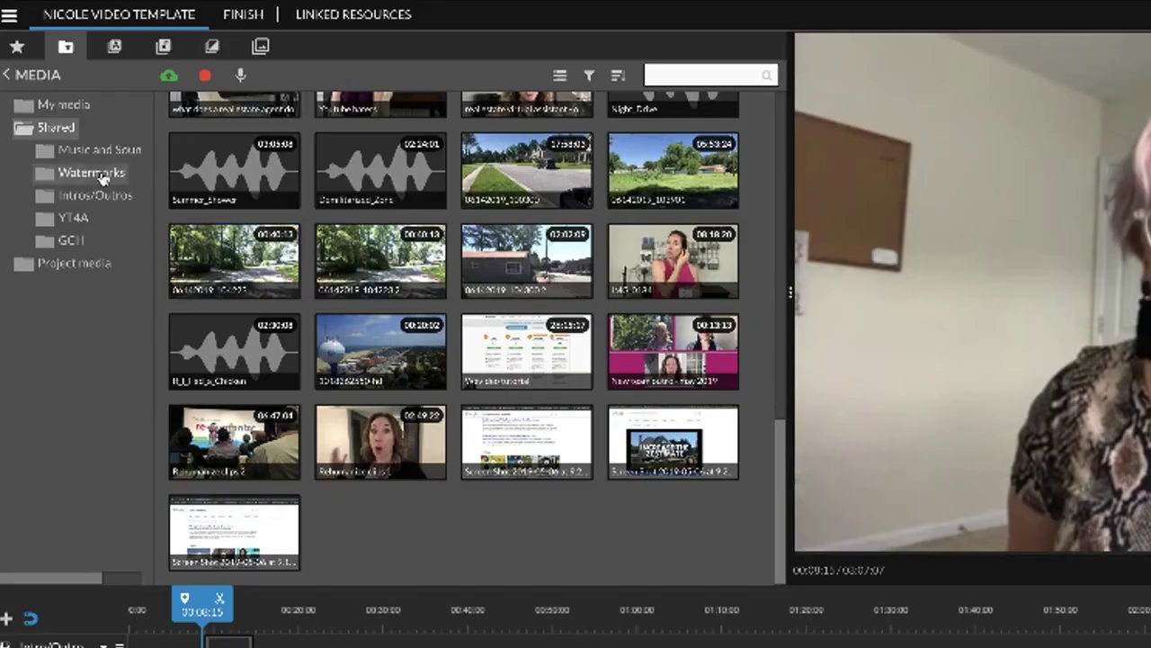
left_click(72, 241)
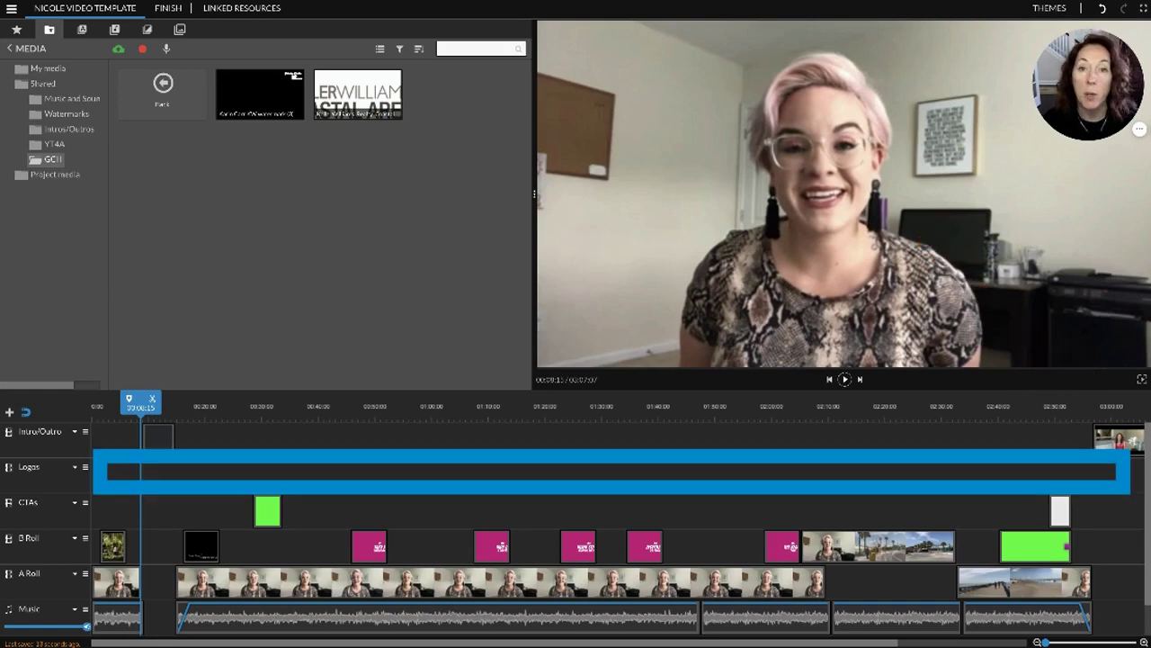
- Place the KW logo on the Logos track, scale it to 0.34, and position it lower right
scroll(155, 487, "right", 1)
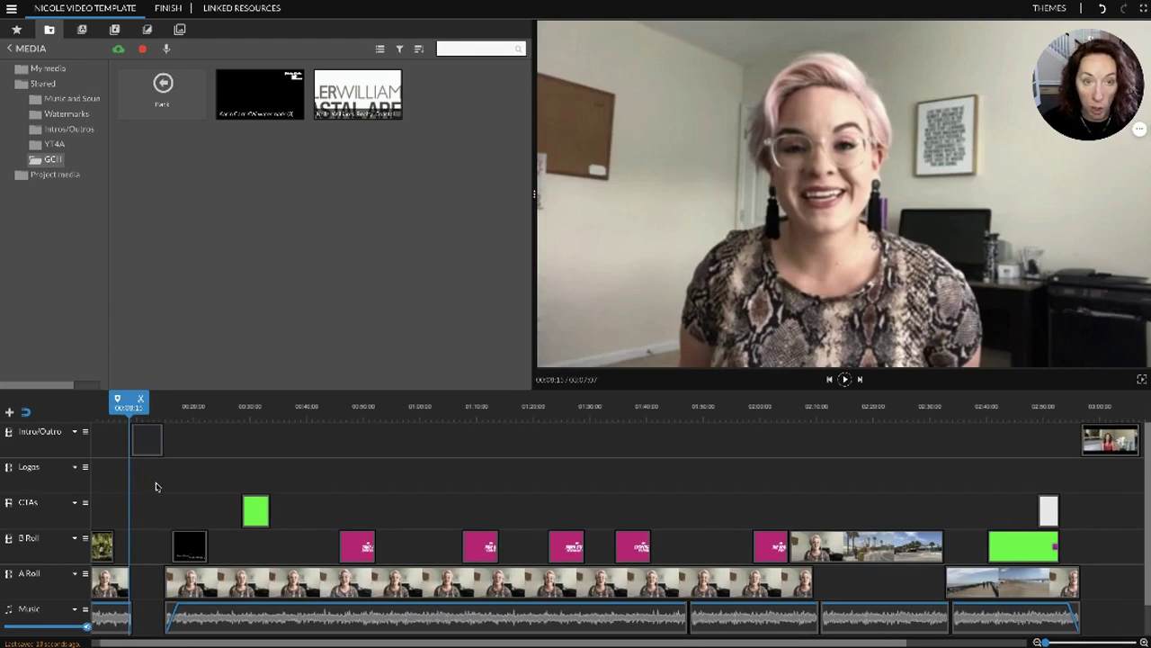
left_click_drag(358, 93, 183, 485)
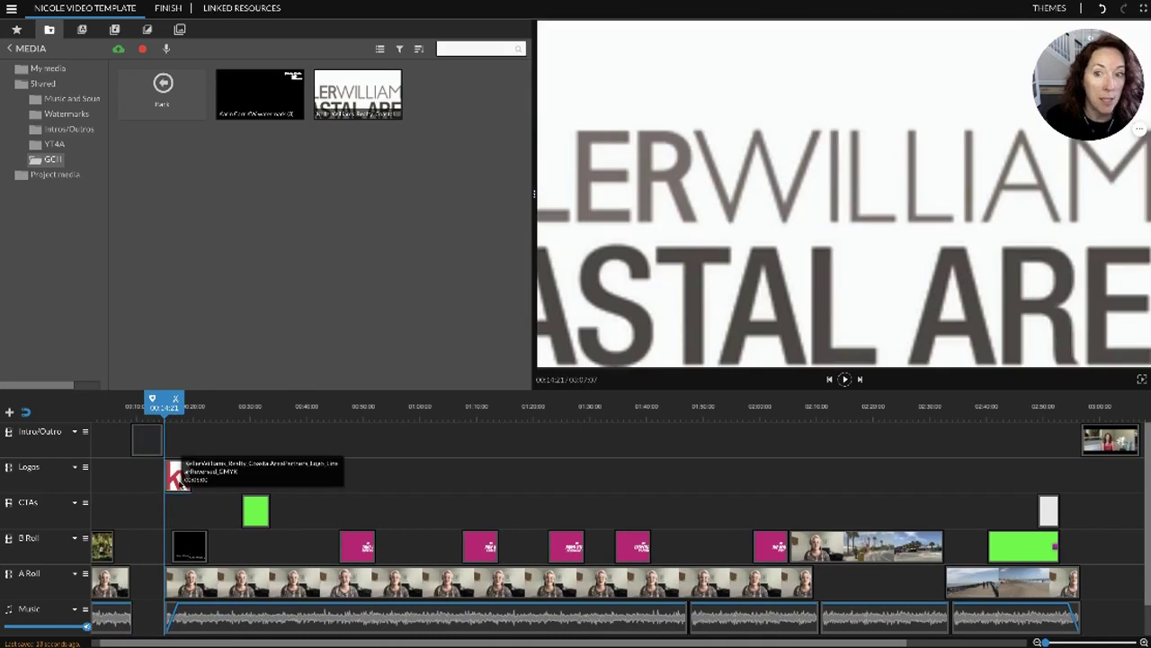
double_click(177, 476)
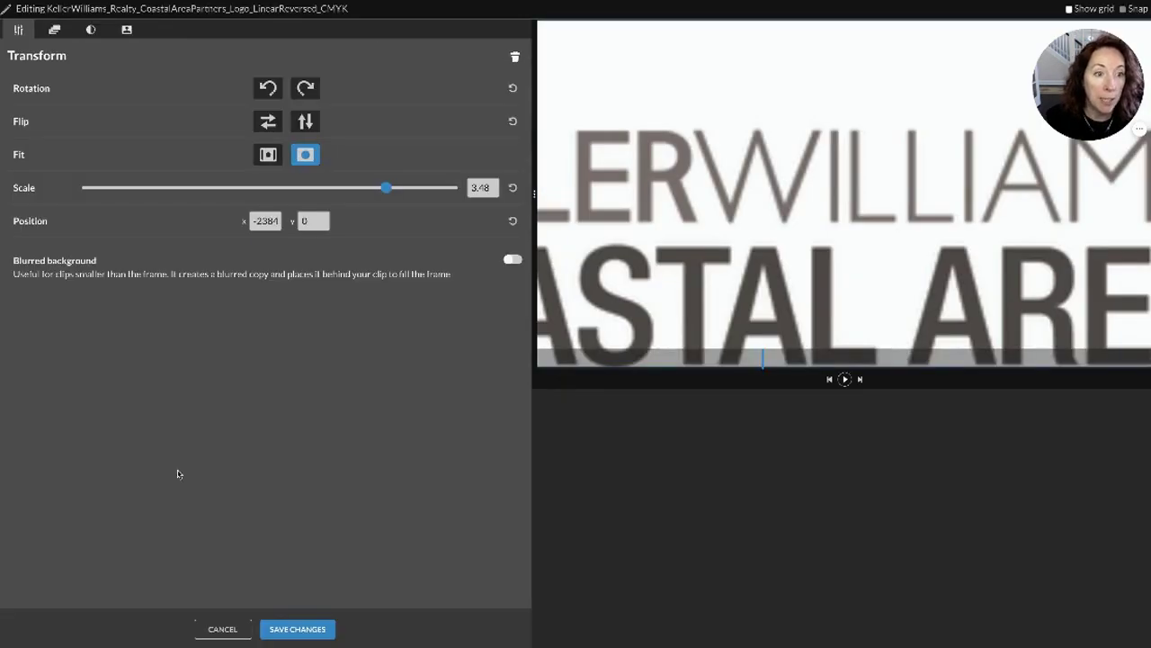
left_click_drag(387, 186, 144, 163)
left_click_drag(886, 206, 1063, 332)
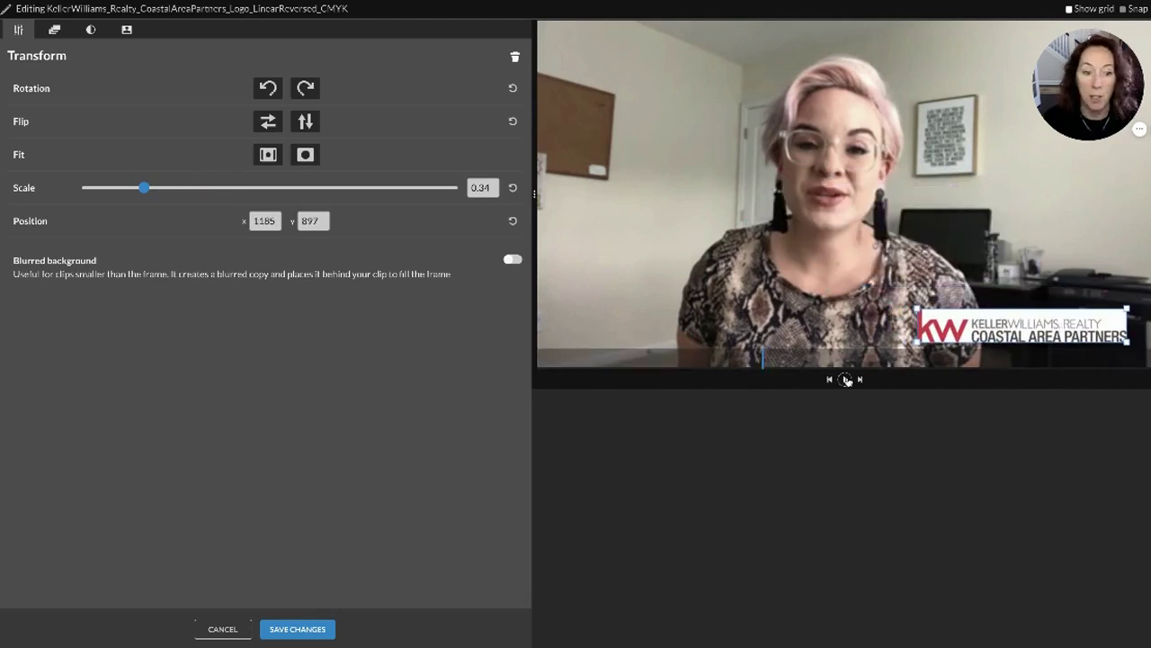
left_click(311, 627)
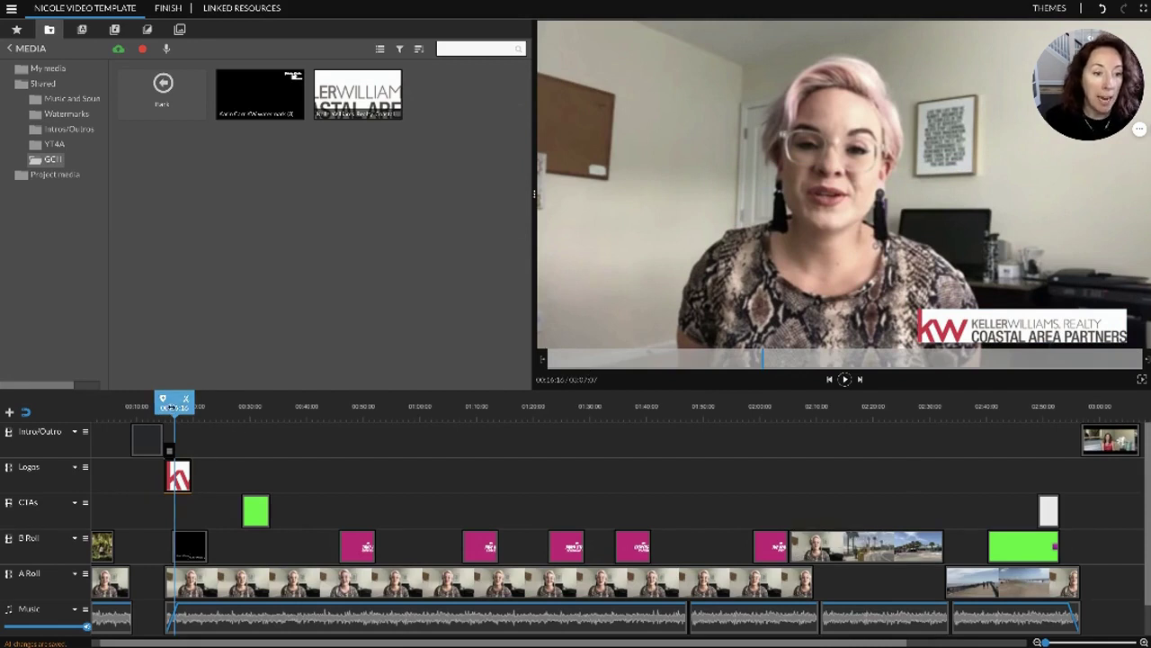
left_click_drag(174, 405, 238, 418)
key("space")
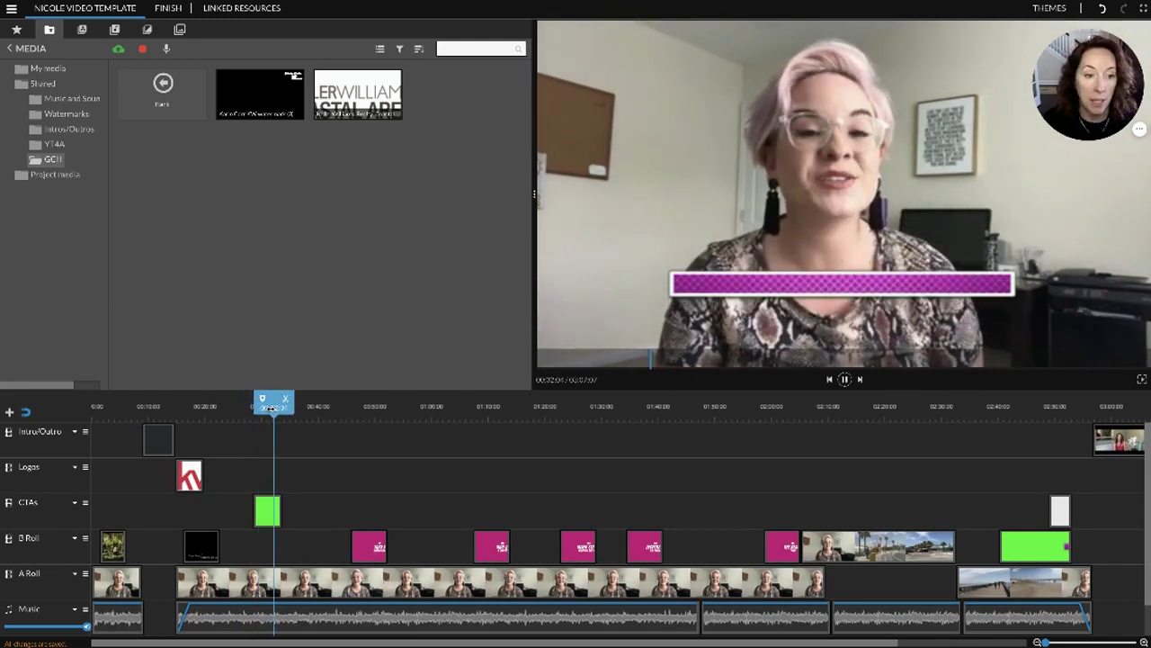
key("space")
left_click_drag(271, 407, 987, 407)
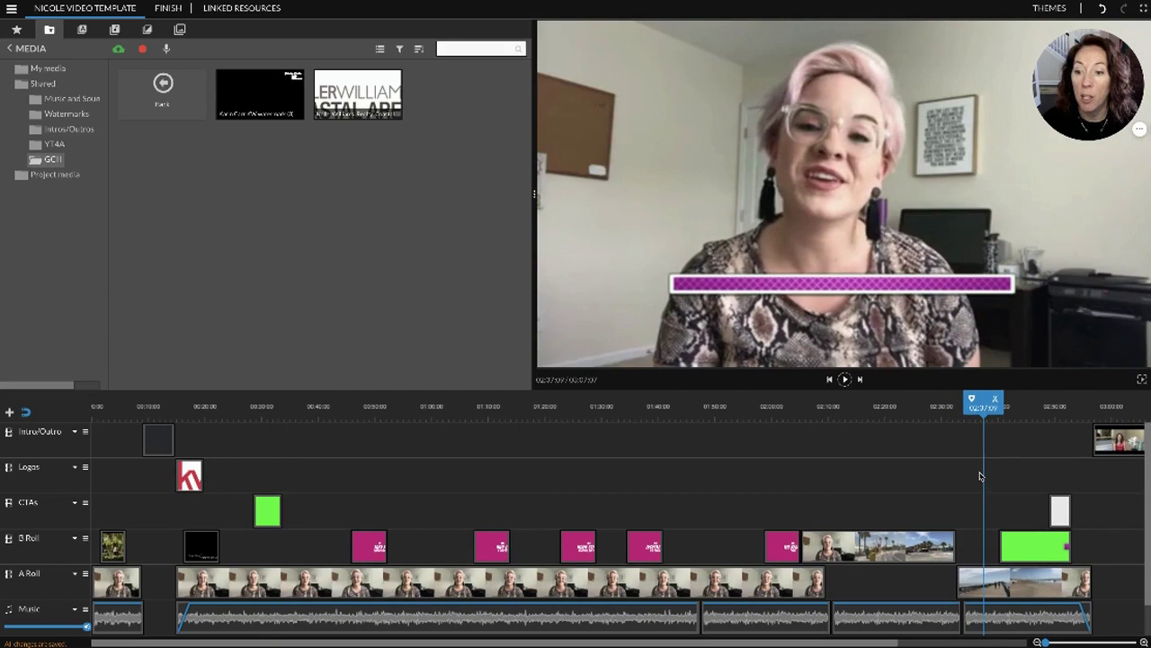
key("space")
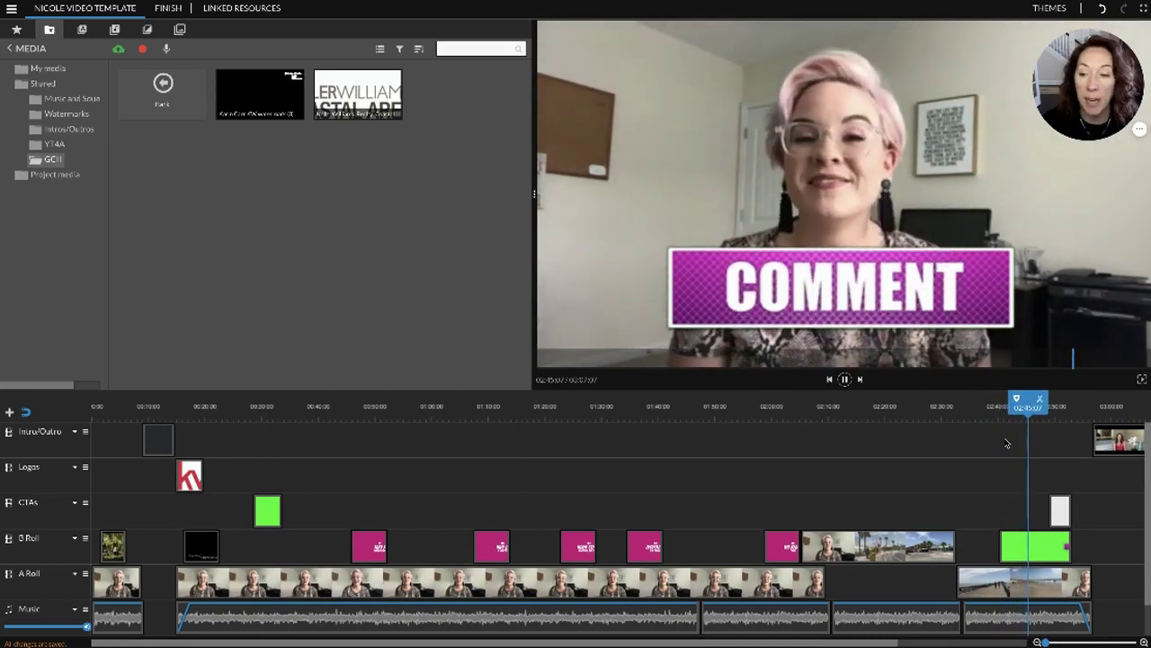
key("space")
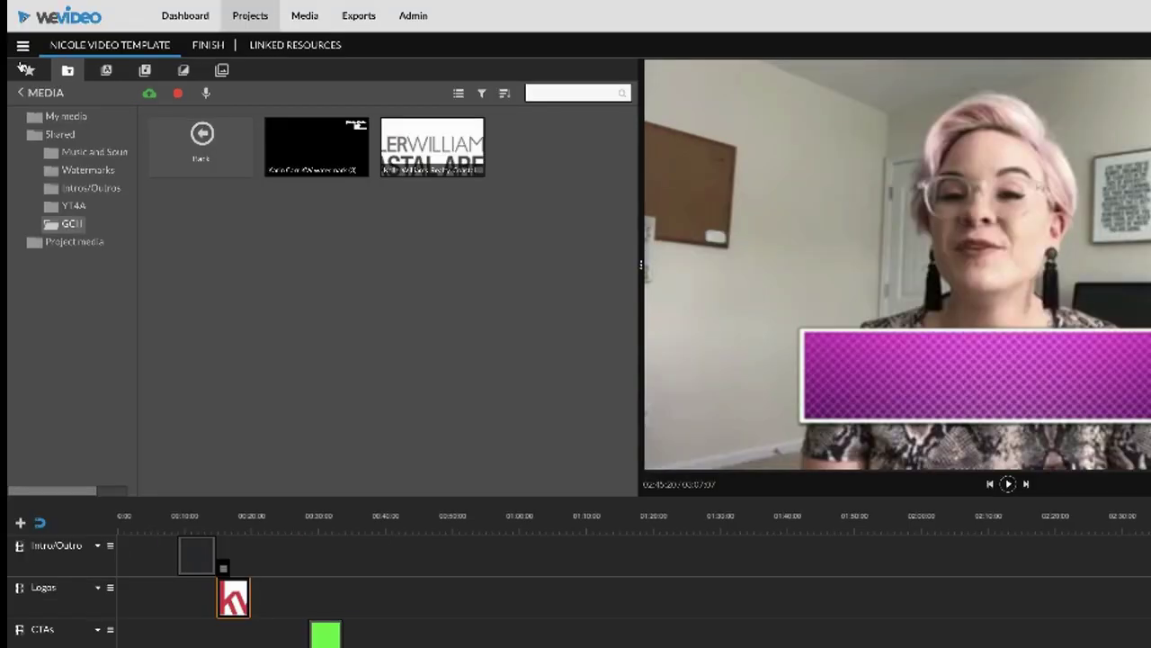
- Save the edit, then convert it into a template set to Live and Global, confirming the conversion
left_click(23, 45)
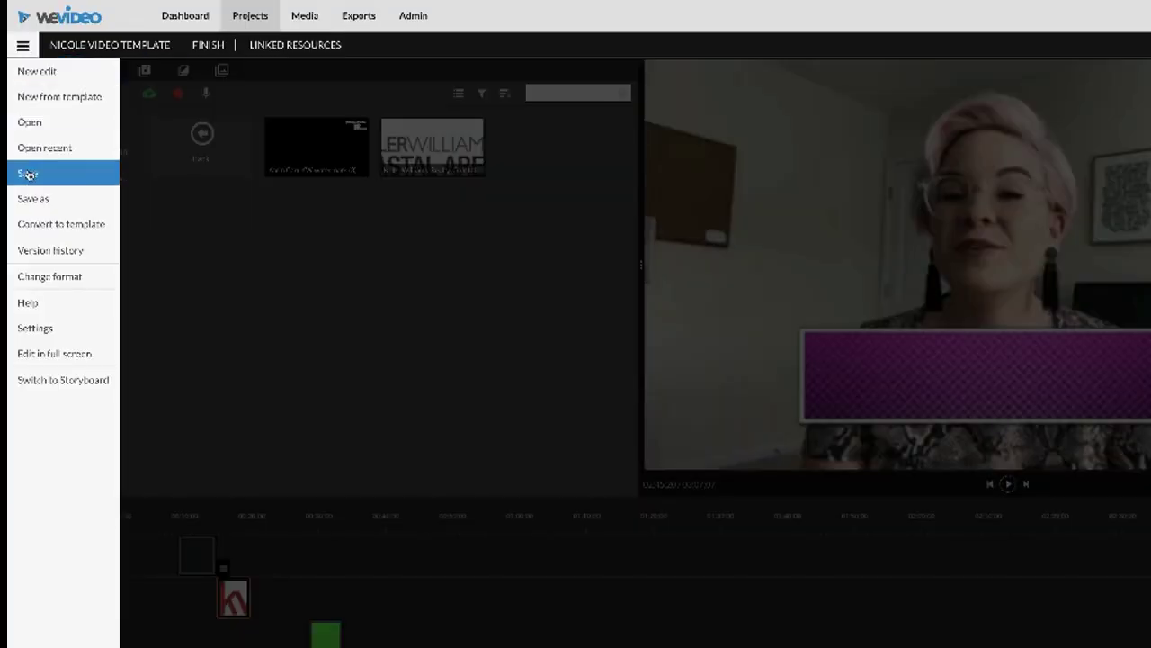
left_click(27, 171)
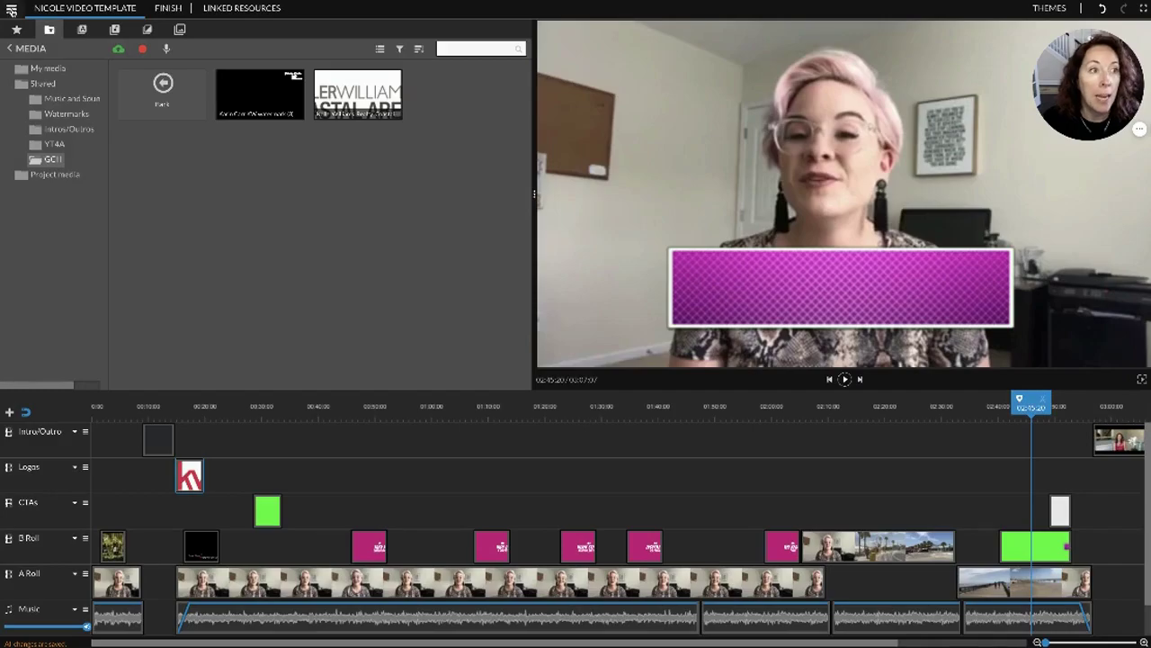
left_click(12, 9)
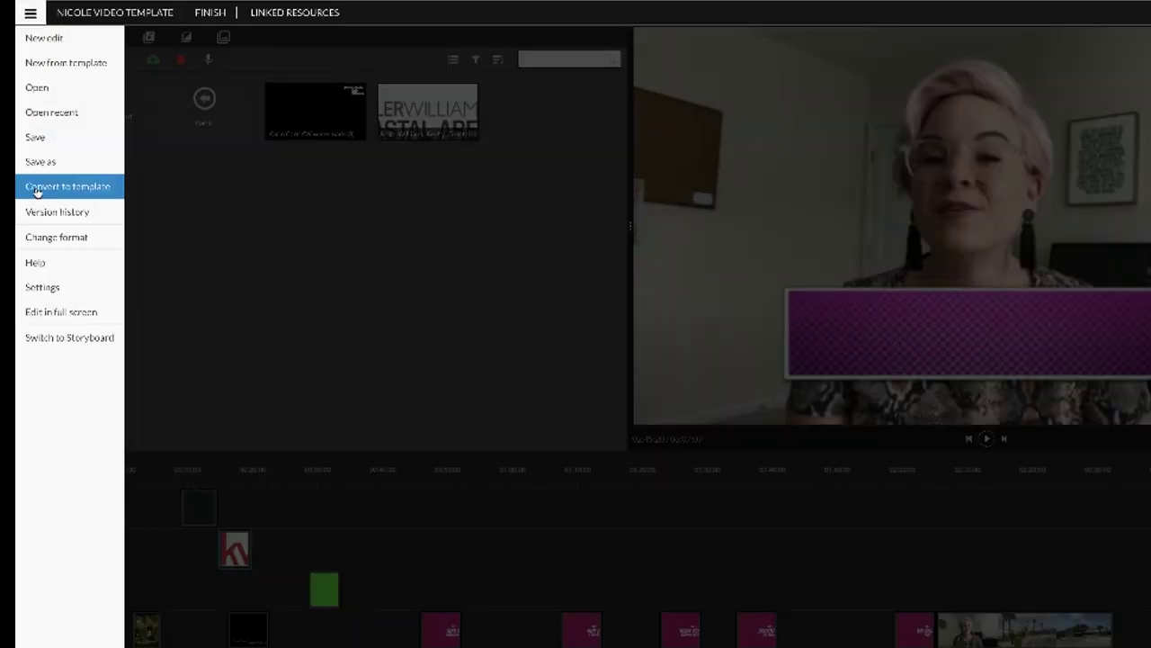
left_click(41, 159)
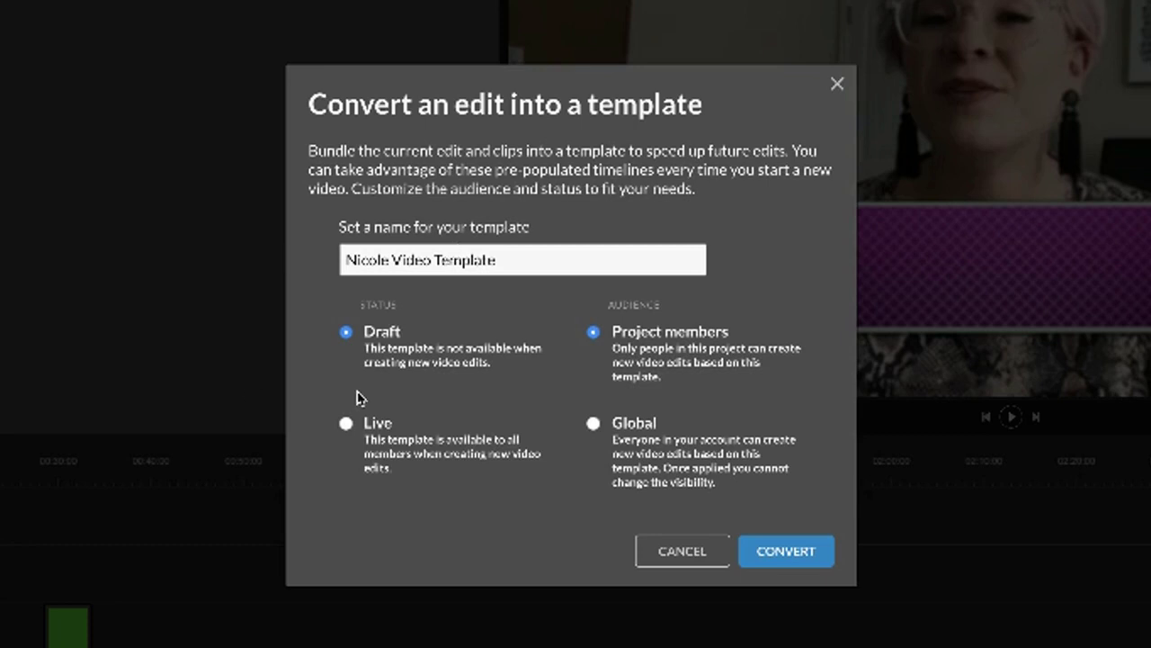
left_click(345, 428)
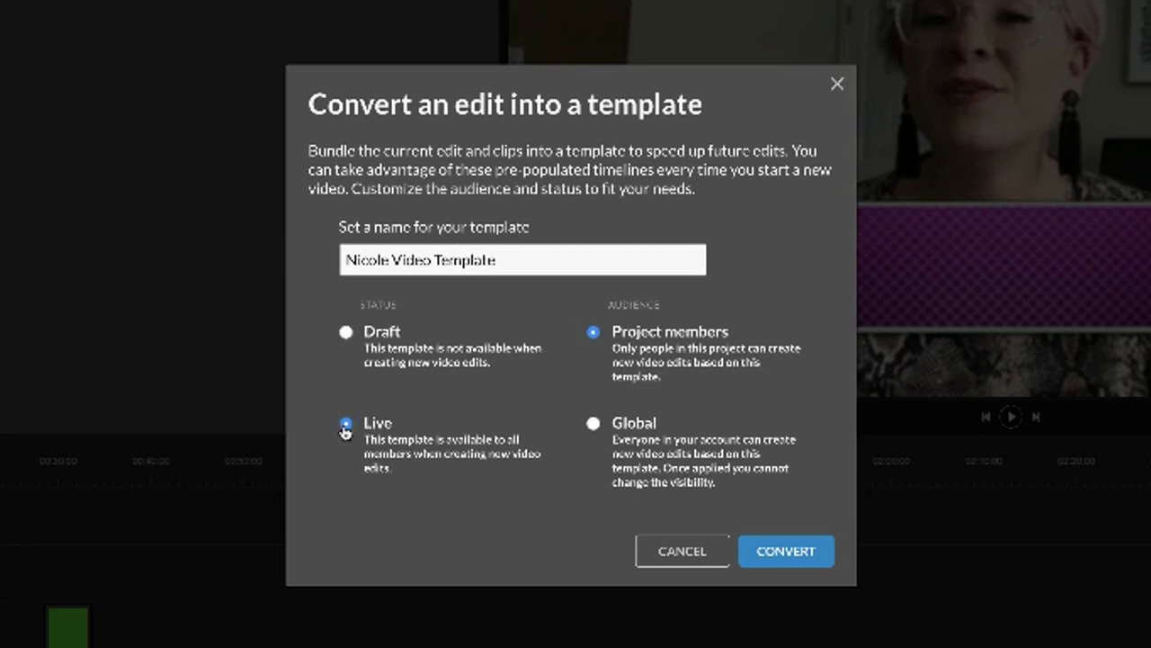
left_click(593, 423)
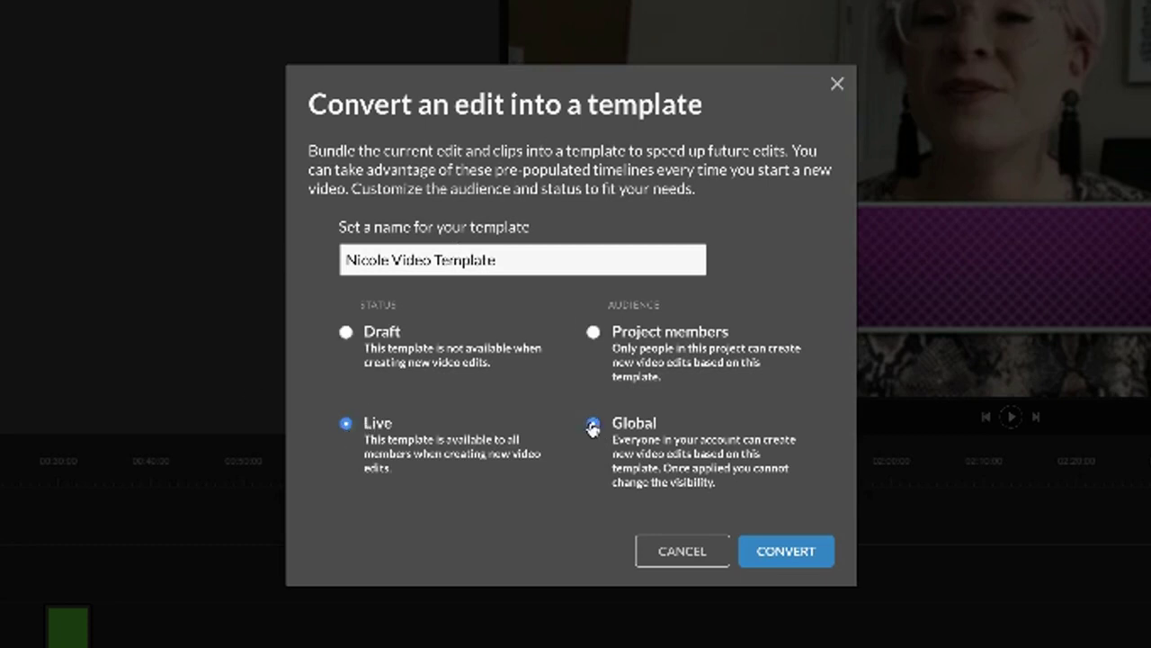
left_click(778, 550)
left_click(733, 401)
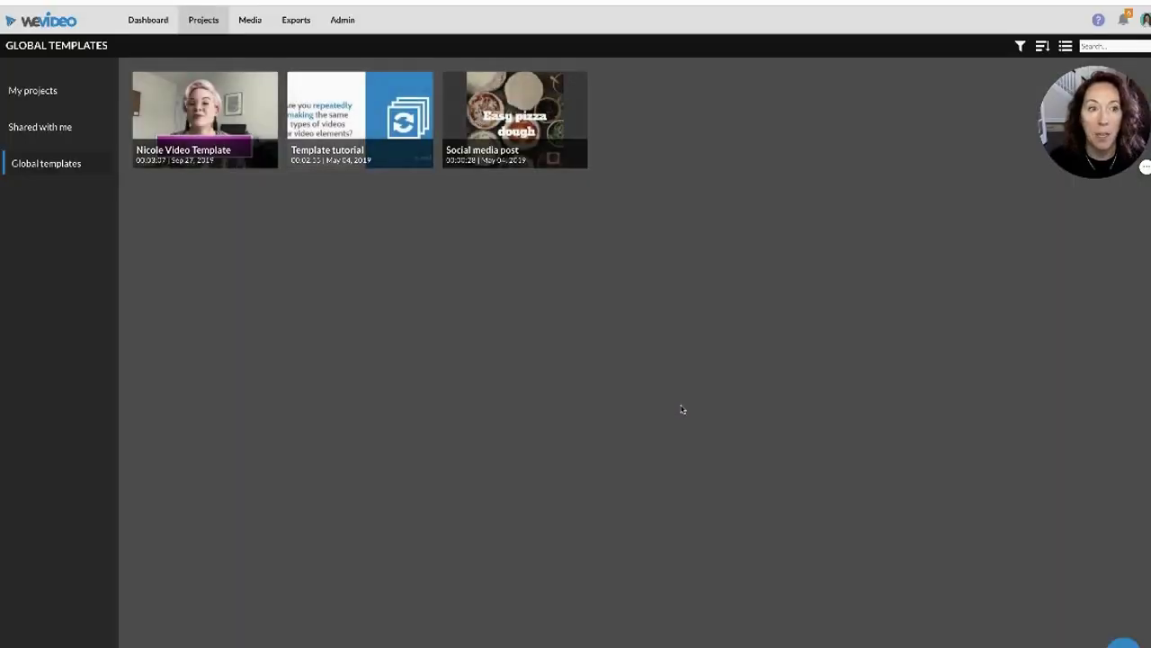
- On the Dashboard, preview the new video template tile, then return without starting an edit
left_click(143, 22)
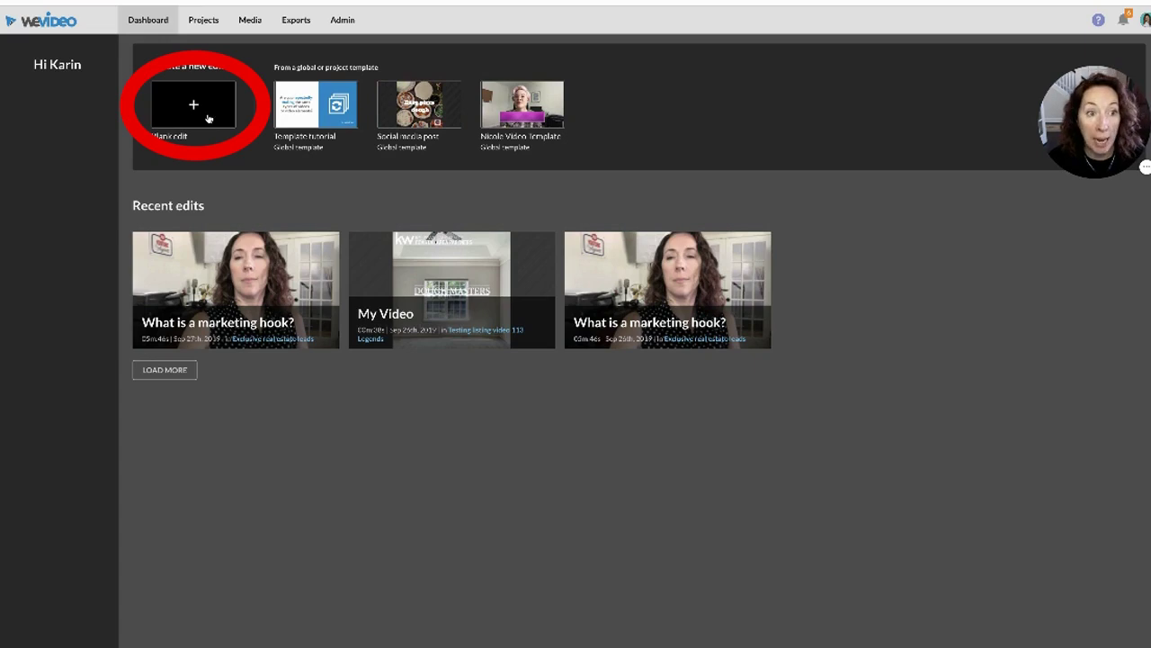
left_click(519, 100)
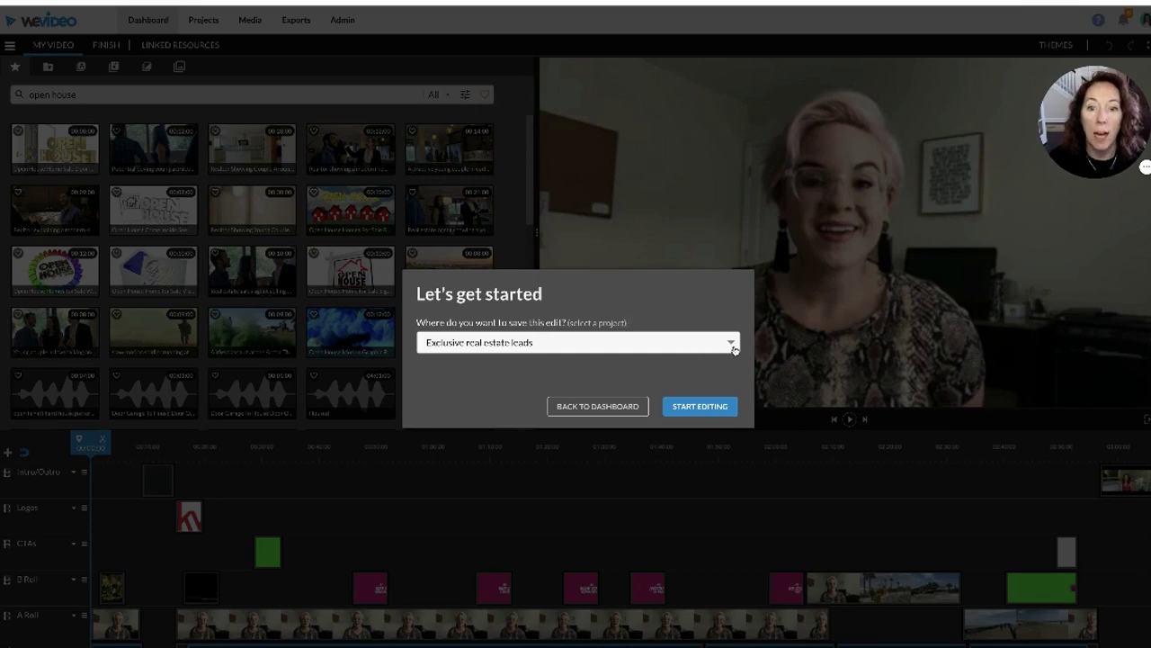
left_click(628, 408)
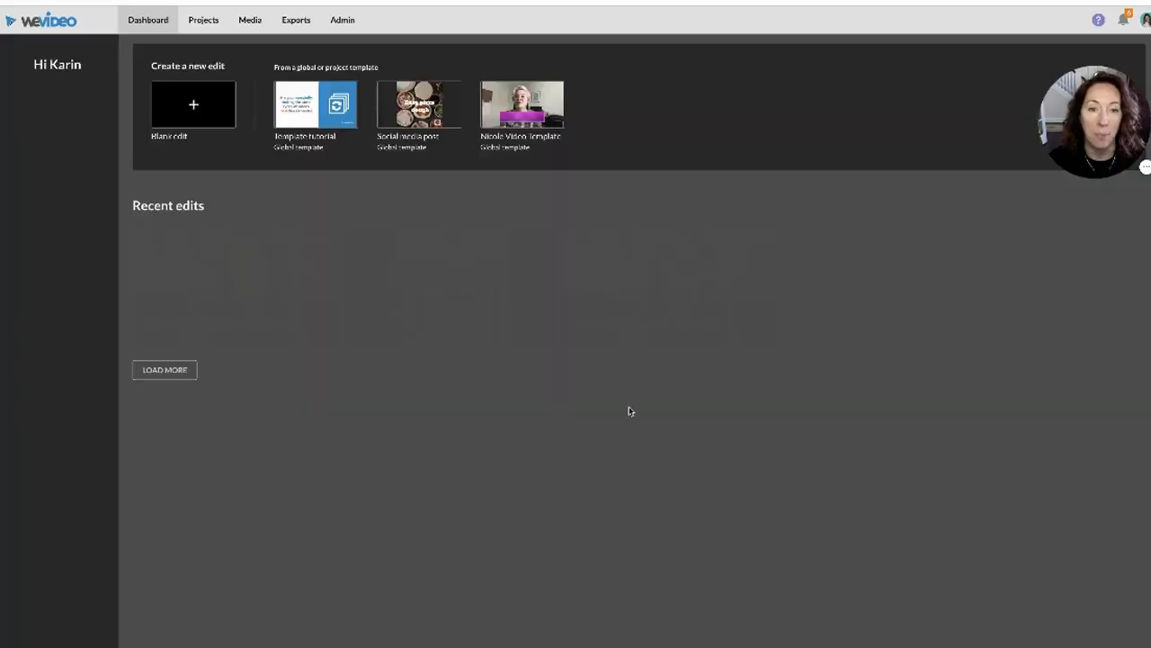